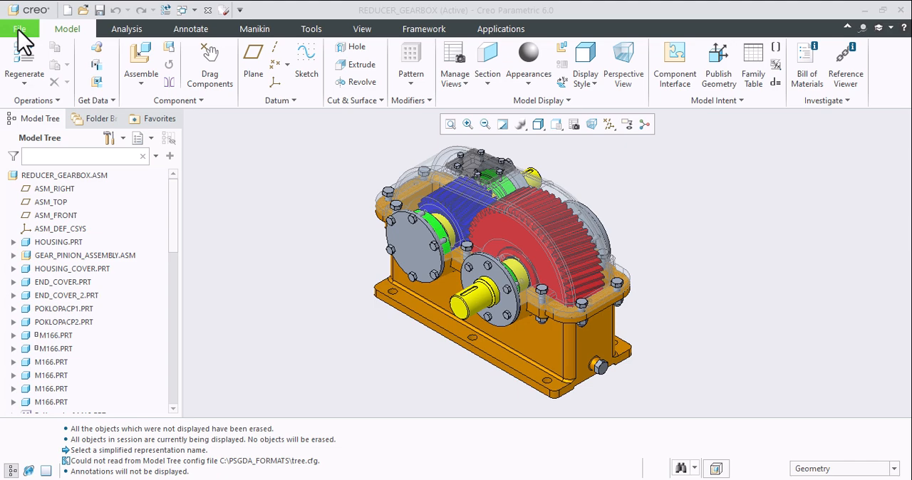
- Set up a copy of the gearbox assembly as a STEP file named GB_1
{"action": "left_click", "coordinate": [18, 30]}
{"action": "left_click", "coordinate": [39, 128]}
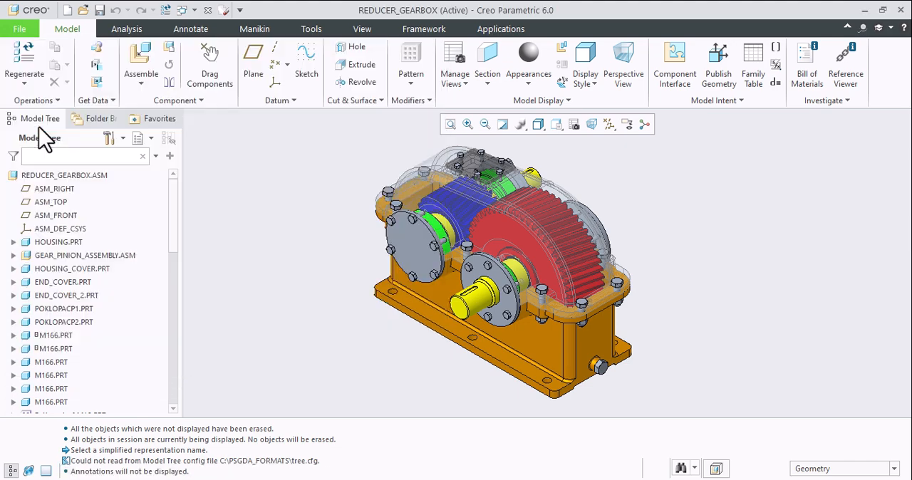
{"action": "left_click", "coordinate": [338, 423]}
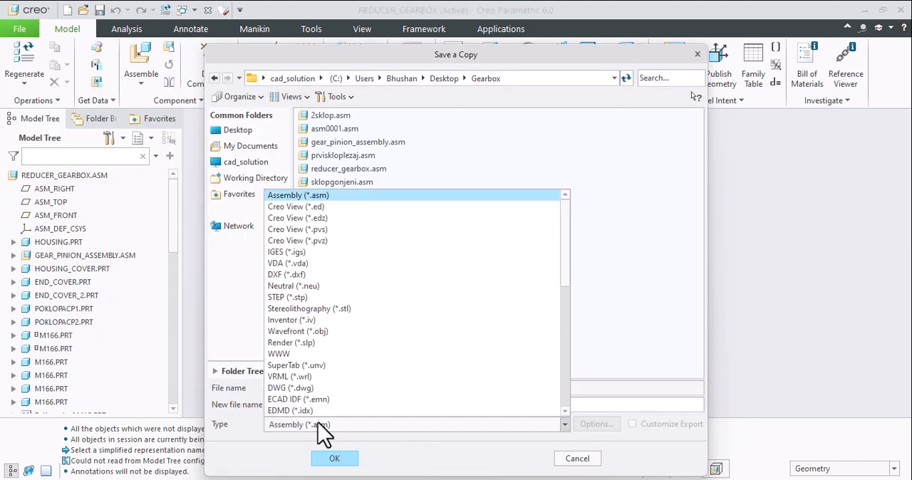
{"action": "left_click", "coordinate": [276, 298]}
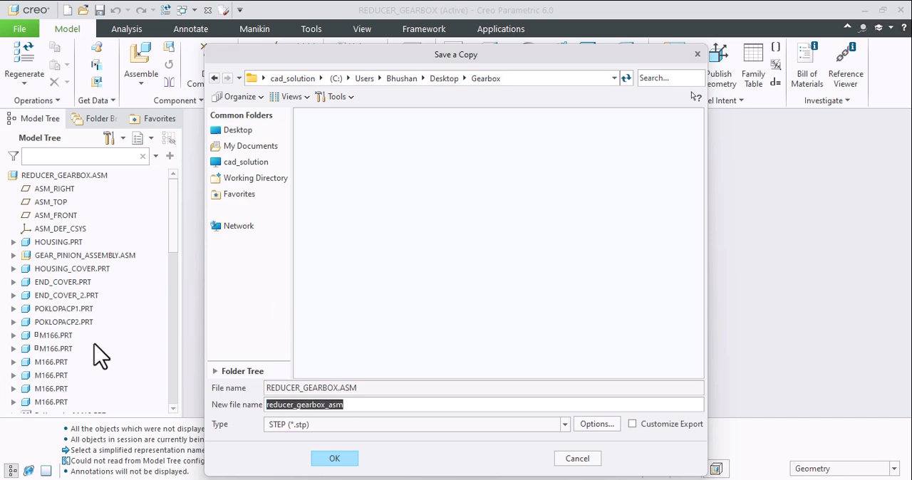
{"action": "type", "text": "GB_1"}
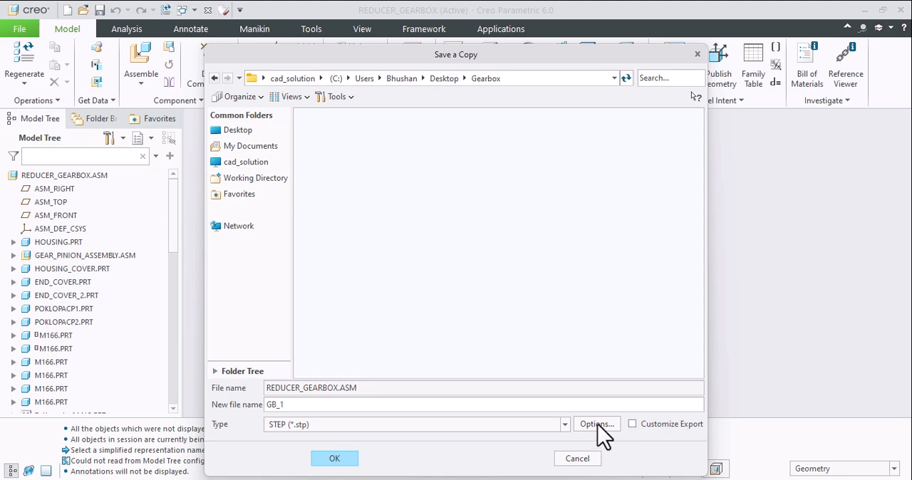
- Set the advanced STEP option for exporting solids and quilts to As Is, and export the file
{"action": "left_click", "coordinate": [598, 424]}
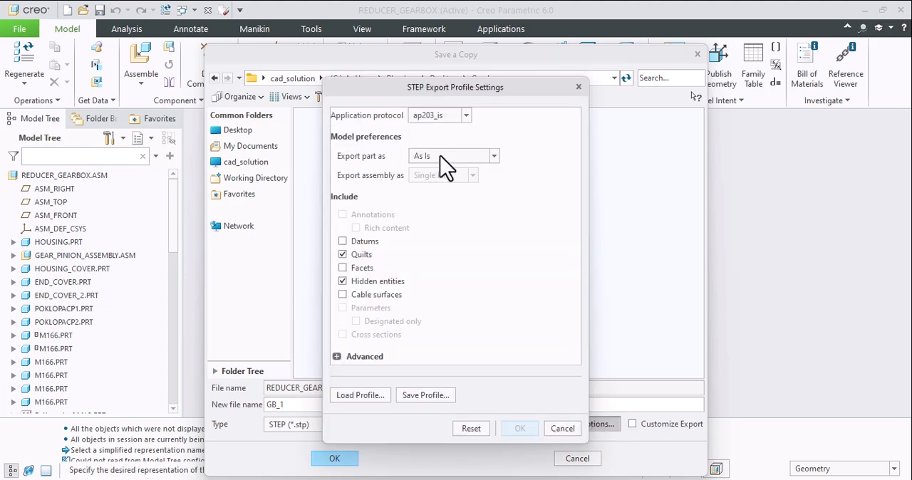
{"action": "left_click", "coordinate": [365, 357]}
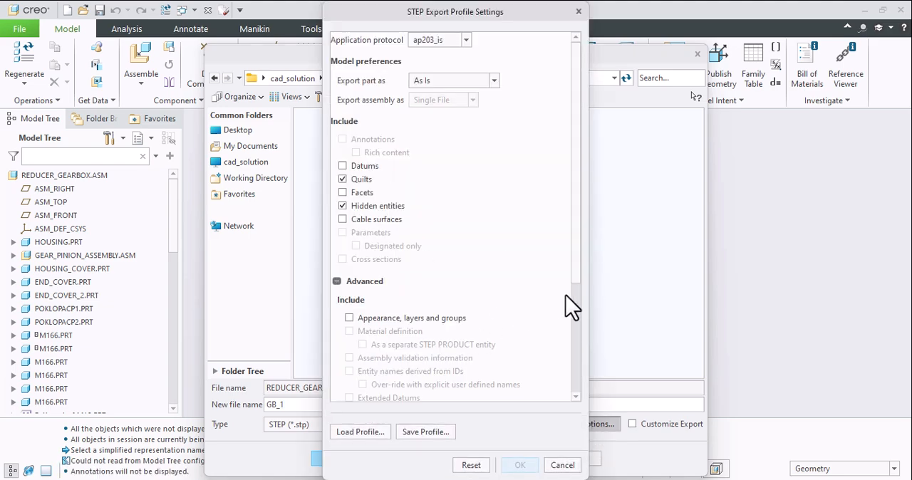
{"action": "left_click_drag", "start_coordinate": [578, 285], "coordinate": [564, 393]}
{"action": "left_click", "coordinate": [493, 271]}
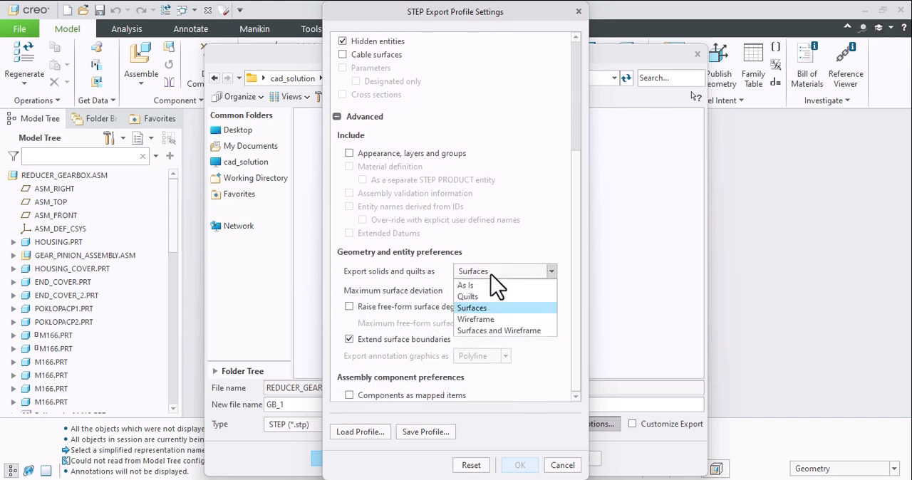
{"action": "left_click", "coordinate": [466, 284]}
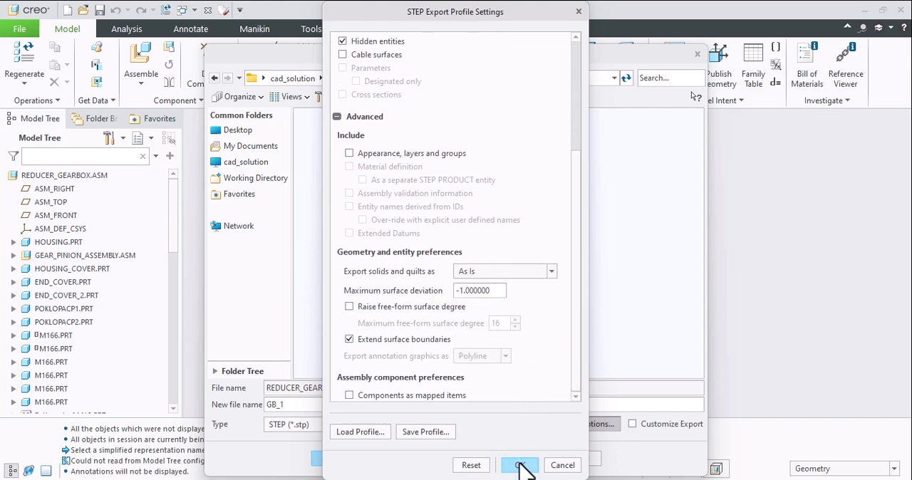
{"action": "left_click", "coordinate": [520, 465]}
{"action": "left_click", "coordinate": [334, 459]}
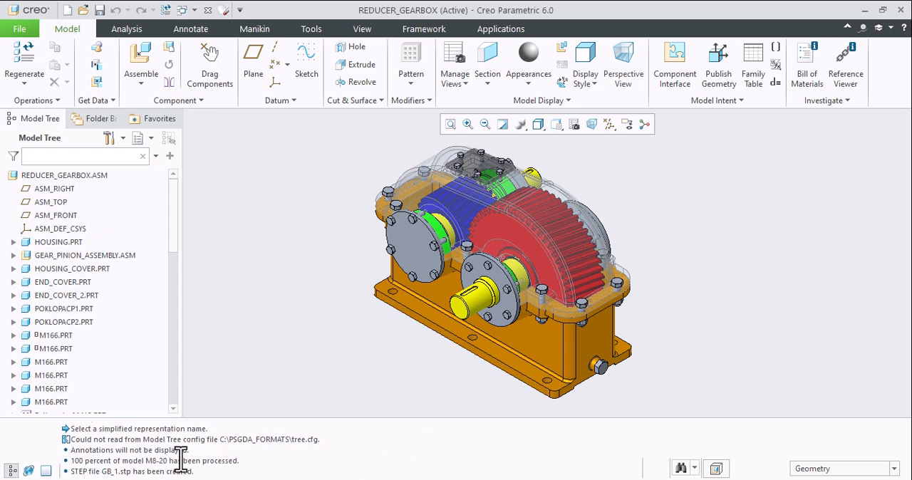
- List all file types and import GB_1.stp as a new assembly with the automatic import type
{"action": "left_click", "coordinate": [84, 10]}
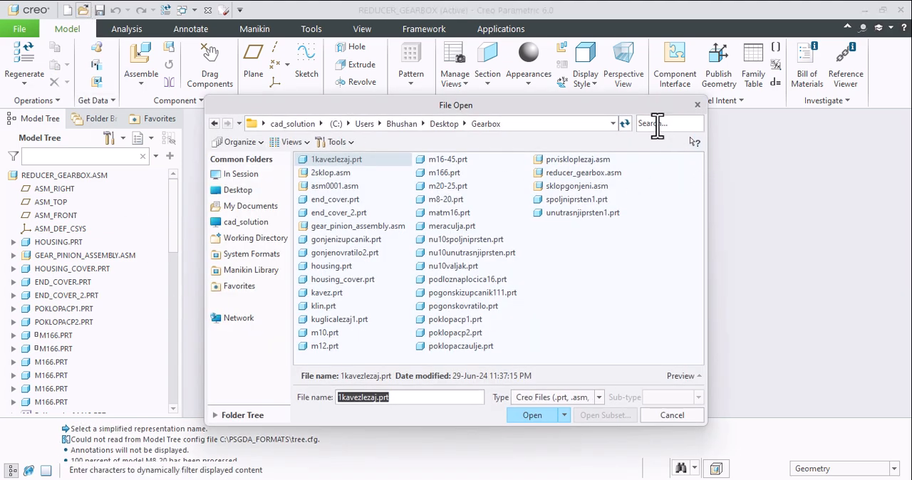
{"action": "left_click", "coordinate": [595, 399]}
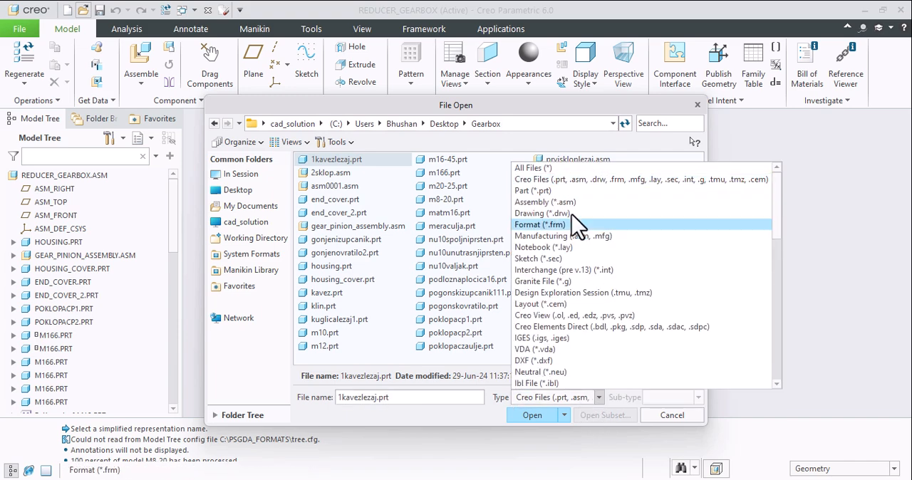
{"action": "left_click", "coordinate": [531, 169]}
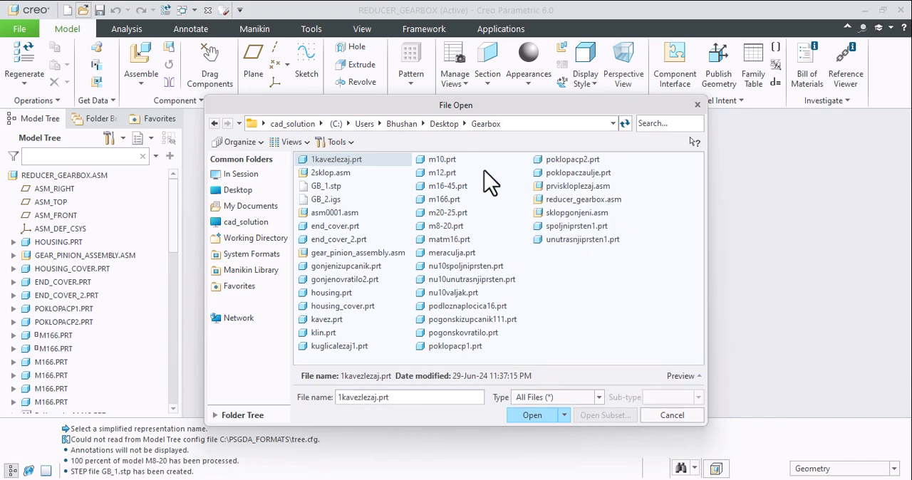
{"action": "double_click", "coordinate": [330, 188]}
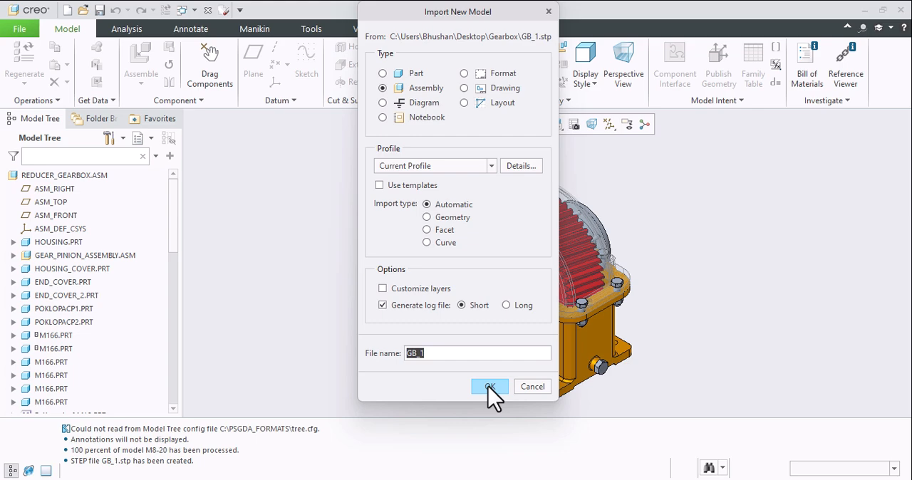
{"action": "left_click", "coordinate": [490, 386]}
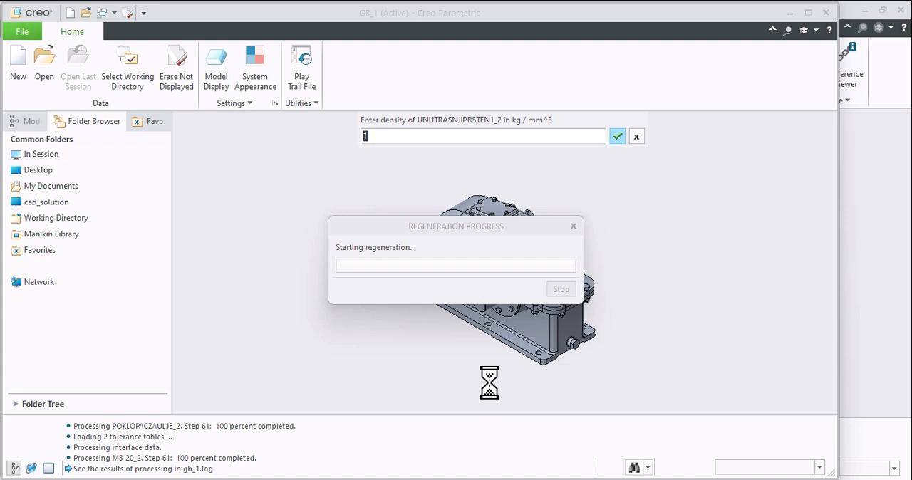
- Accept the density of 1 kg/mm^3 for every imported part
{"action": "key", "text": "Return"}
{"action": "key", "text": "Return"}
{"action": "key", "text": "Return"}
{"action": "key", "text": "Return"}
{"action": "key", "text": "Return"}
{"action": "key", "text": "Return"}
{"action": "key", "text": "Return"}
{"action": "key", "text": "Return"}
{"action": "key", "text": "Return"}
{"action": "key", "text": "Return"}
{"action": "key", "text": "Return"}
{"action": "key", "text": "Return"}
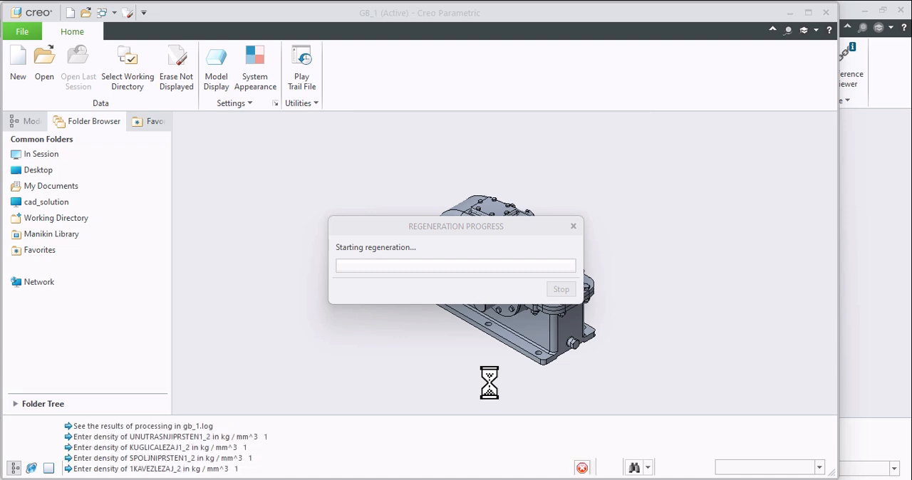
{"action": "key", "text": "Return"}
{"action": "key", "text": "Return"}
{"action": "key", "text": "Return"}
{"action": "key", "text": "Return"}
{"action": "key", "text": "Return"}
{"action": "key", "text": "Return"}
{"action": "key", "text": "Return"}
{"action": "key", "text": "Return"}
{"action": "key", "text": "Return"}
{"action": "key", "text": "Return"}
{"action": "key", "text": "Return"}
{"action": "key", "text": "Return"}
{"action": "key", "text": "Return"}
{"action": "key", "text": "Return"}
{"action": "key", "text": "Return"}
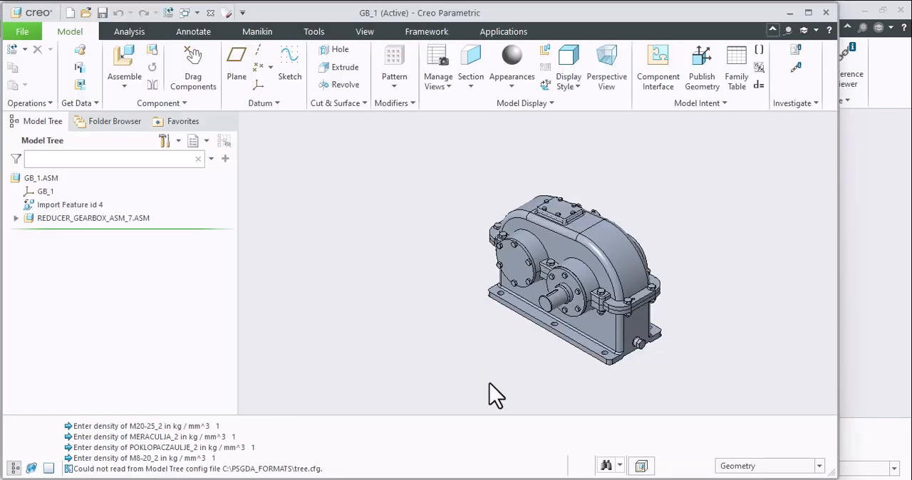
- Create a planar section from the housing cover's front face, offset 1.5 into the gearbox
{"action": "left_click", "coordinate": [525, 253]}
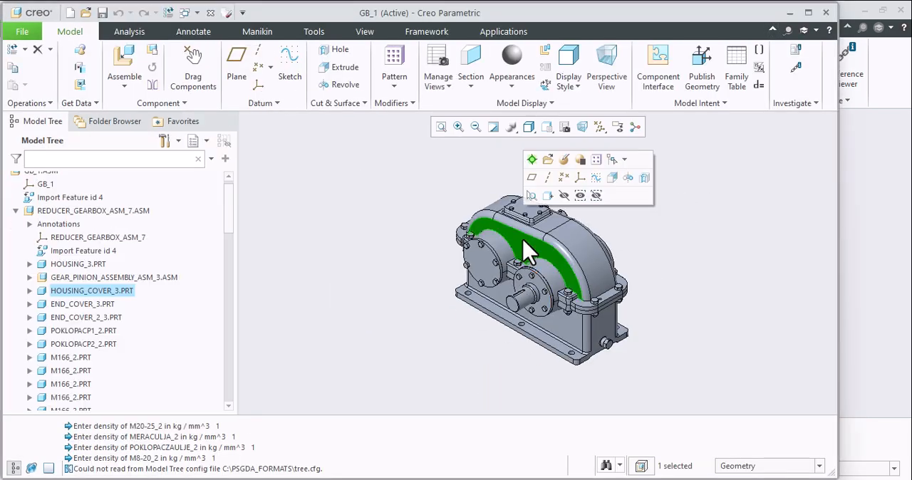
{"action": "left_click", "coordinate": [481, 71]}
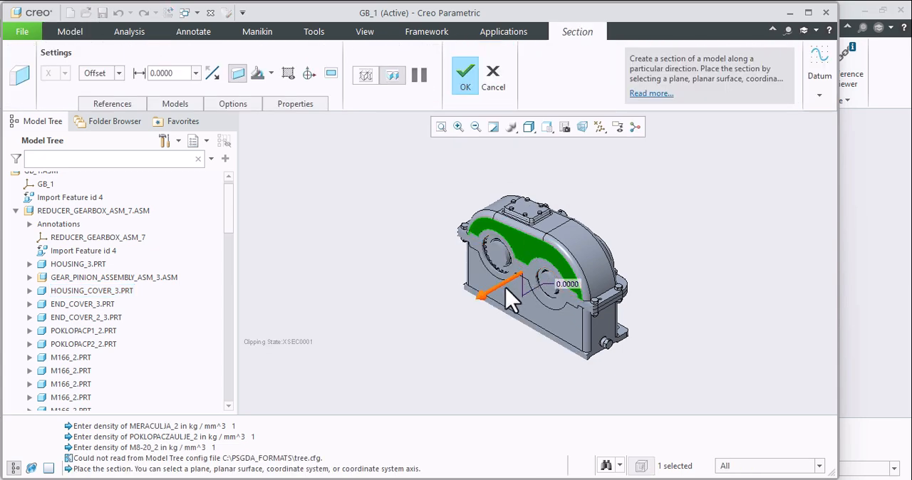
{"action": "mouse_move", "coordinate": [509, 301]}
{"action": "left_mouse_down"}
{"action": "mouse_move", "coordinate": [525, 284]}
{"action": "mouse_move", "coordinate": [516, 288]}
{"action": "left_mouse_up"}
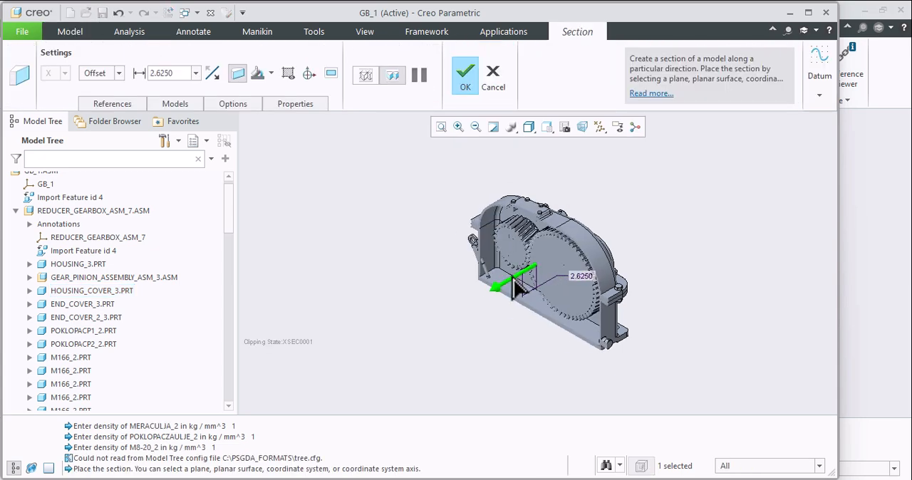
{"action": "left_click", "coordinate": [464, 74]}
- Examine the sectioned gearbox from several angles, highlighting HOUSING_COVER_3 and END_COVER_3 in the model
{"action": "middle_click_drag", "start_coordinate": [560, 326], "coordinate": [428, 285]}
{"action": "scroll", "coordinate": [440, 242], "scroll_direction": "down", "scroll_amount": 2}
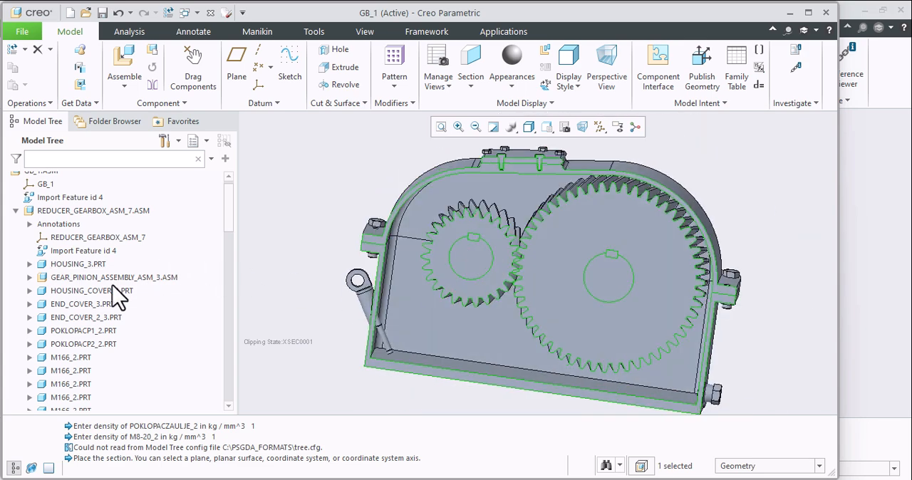
{"action": "left_click", "coordinate": [100, 292]}
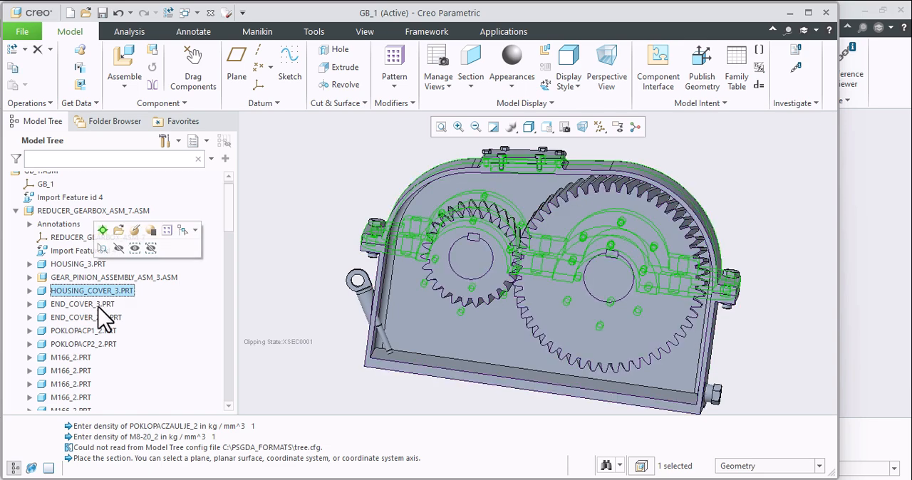
{"action": "left_click", "coordinate": [98, 305]}
{"action": "middle_click_drag", "start_coordinate": [545, 253], "coordinate": [422, 256]}
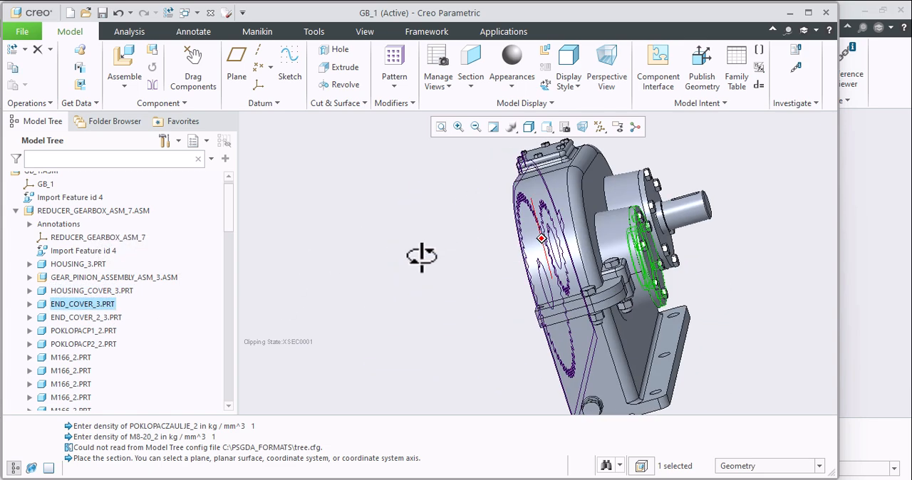
- Open END_COVER_3 on its own, inspect the imported plate from different angles, and close its window
{"action": "left_click", "coordinate": [75, 305]}
{"action": "left_click", "coordinate": [91, 242]}
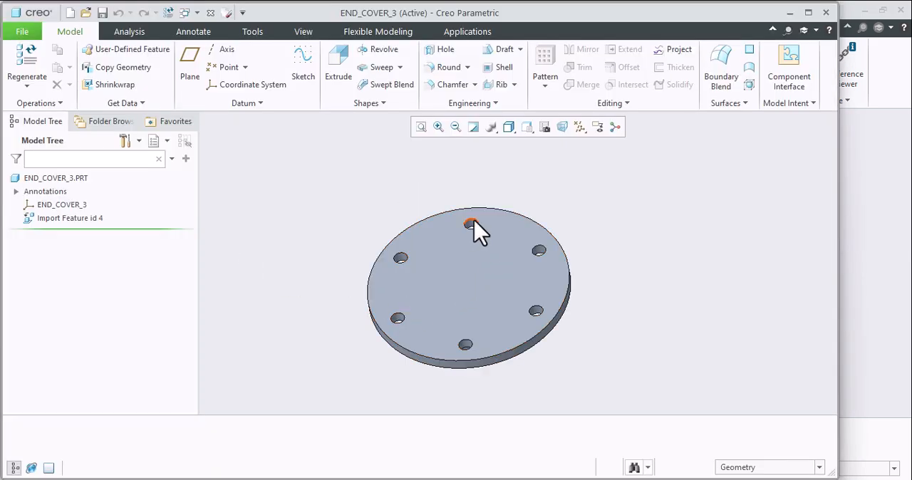
{"action": "middle_click_drag", "start_coordinate": [474, 225], "coordinate": [177, 288]}
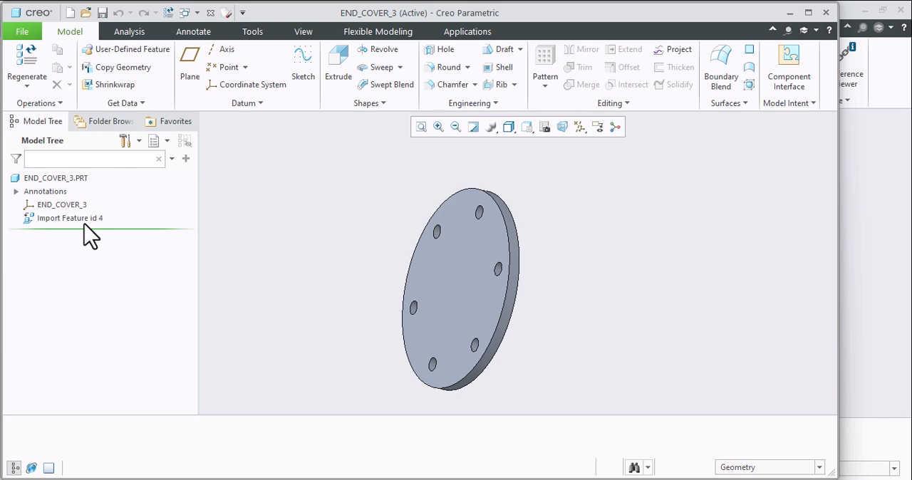
{"action": "left_click", "coordinate": [211, 14]}
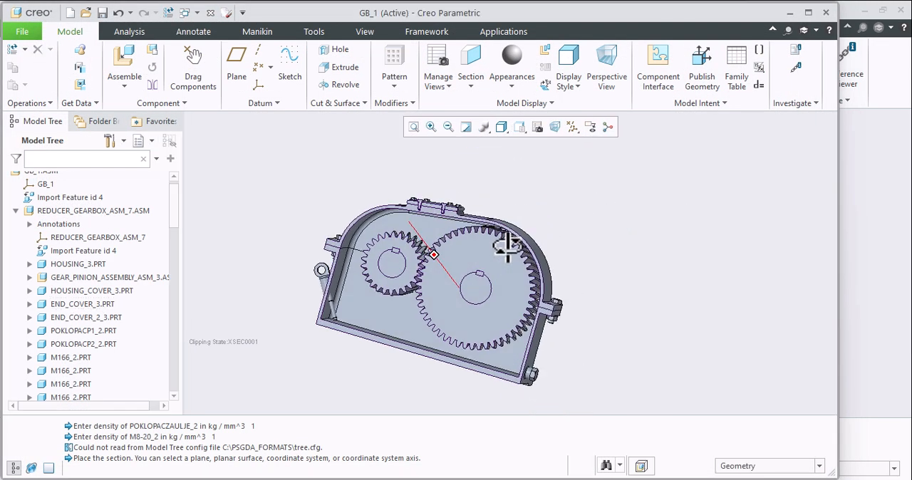
- Inspect the meshing gears and the cut housing walls of the sectioned assembly up close
{"action": "middle_click_drag", "start_coordinate": [415, 269], "coordinate": [576, 206]}
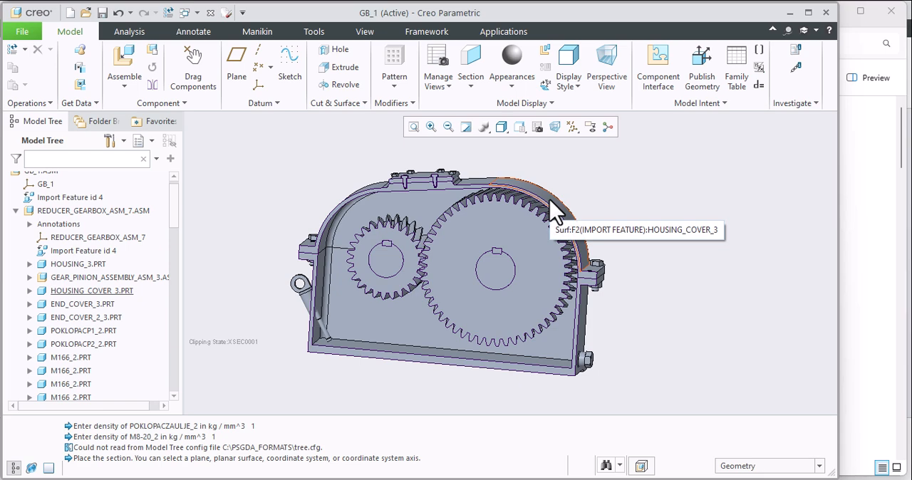
{"action": "middle_click_drag", "start_coordinate": [534, 204], "coordinate": [456, 214]}
{"action": "scroll", "coordinate": [456, 213], "scroll_direction": "up", "scroll_amount": 8}
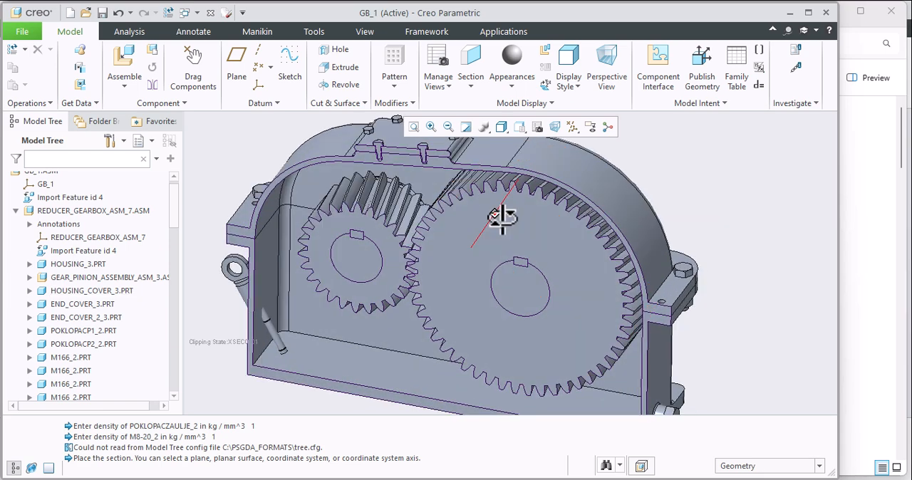
{"action": "scroll", "coordinate": [482, 195], "scroll_direction": "up", "scroll_amount": 3}
{"action": "scroll", "coordinate": [475, 195], "scroll_direction": "down", "scroll_amount": 10}
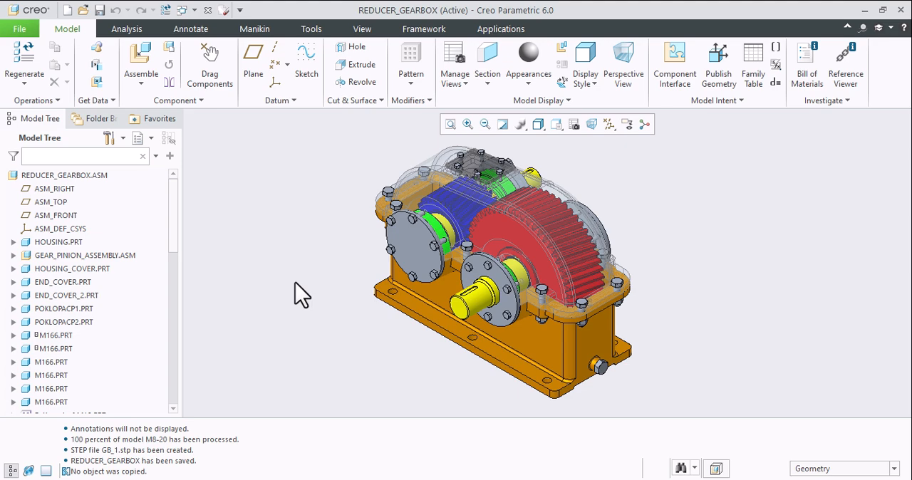
- Set up a copy of the original REDUCER_GEARBOX assembly as an IGES file named GB_2
{"action": "left_click", "coordinate": [25, 32]}
{"action": "left_click", "coordinate": [67, 127]}
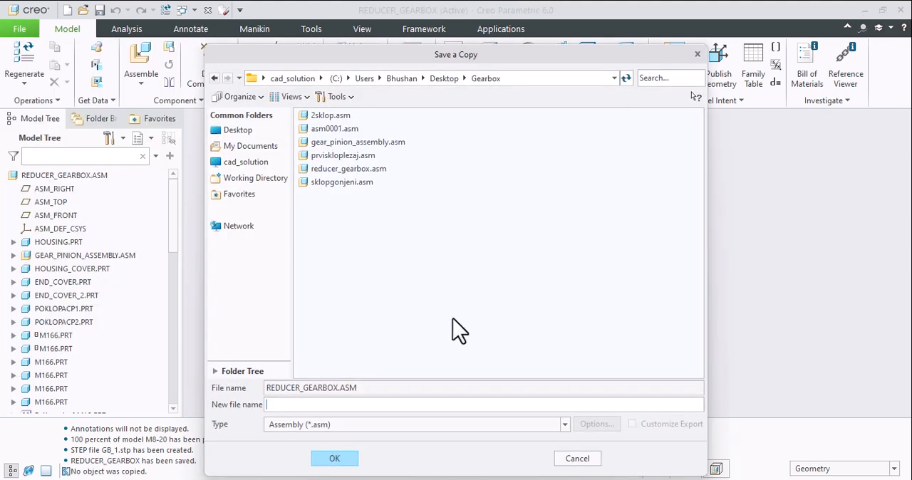
{"action": "left_click", "coordinate": [313, 426]}
{"action": "left_click", "coordinate": [320, 276]}
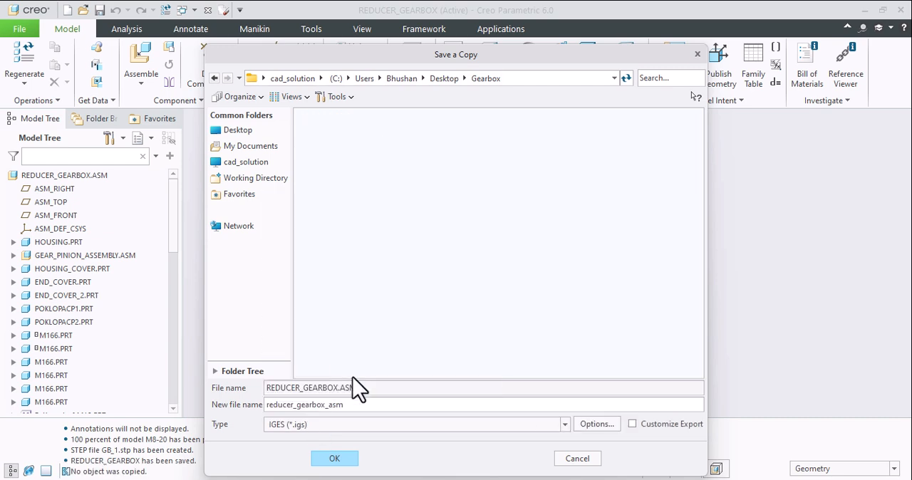
{"action": "left_click_drag", "start_coordinate": [373, 406], "coordinate": [248, 412]}
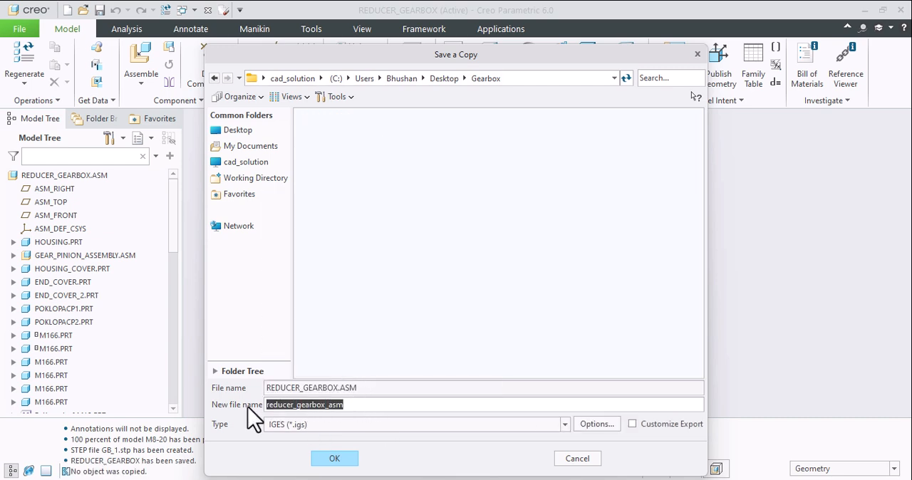
{"action": "type", "text": "GB_"}
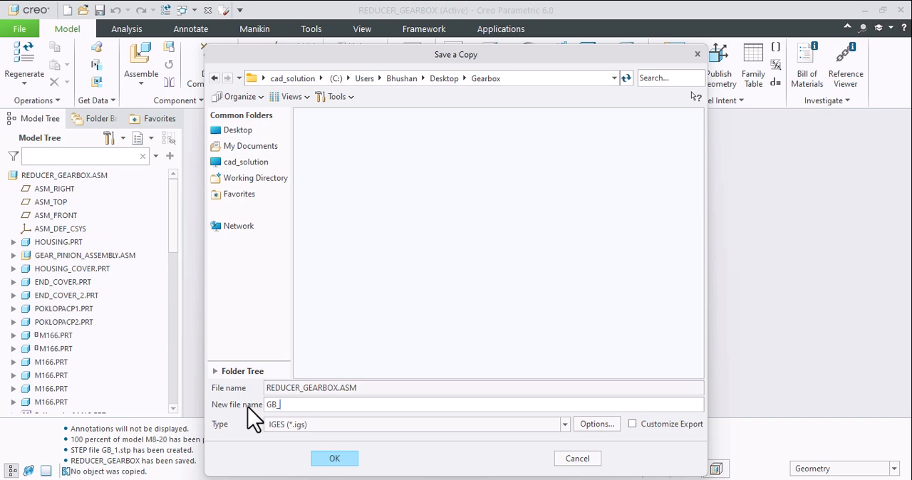
{"action": "type", "text": "2"}
- Set the IGES profile to export solids and quilts as Surfaces, and export the assembly to GB_2.igs
{"action": "left_click", "coordinate": [596, 426]}
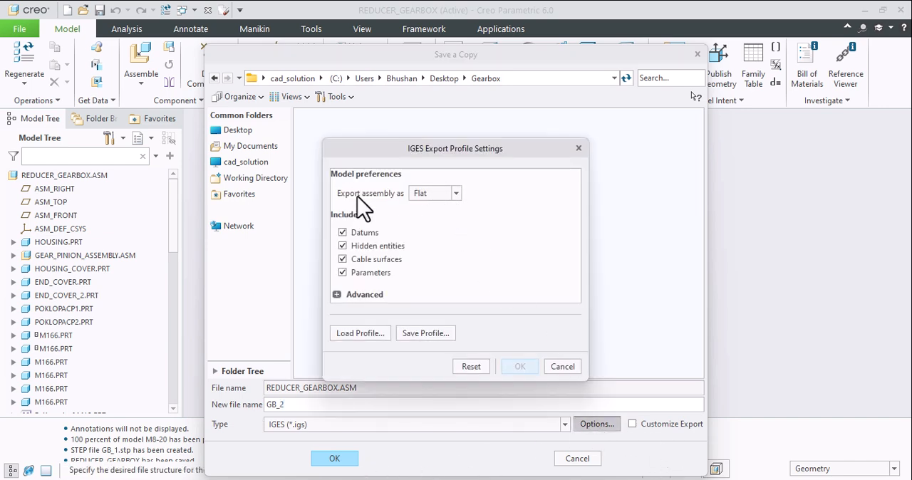
{"action": "left_click", "coordinate": [370, 295]}
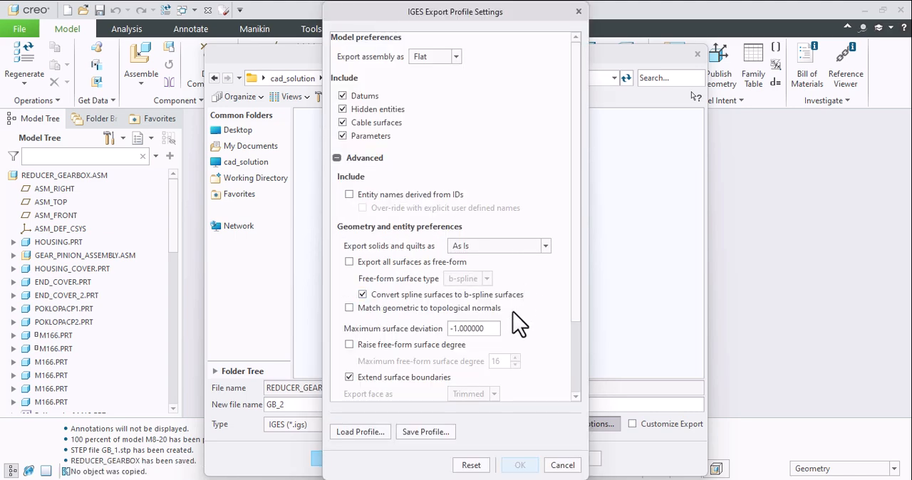
{"action": "left_click", "coordinate": [525, 249]}
{"action": "left_click", "coordinate": [475, 283]}
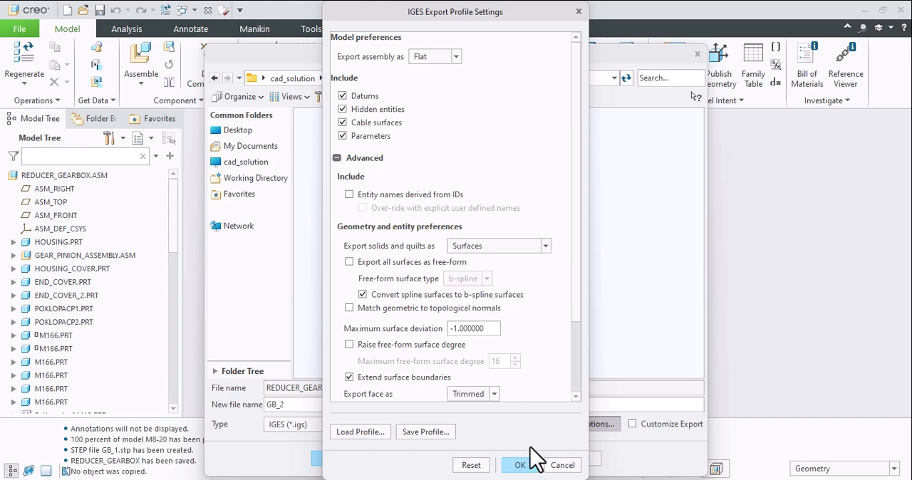
{"action": "left_click", "coordinate": [519, 465]}
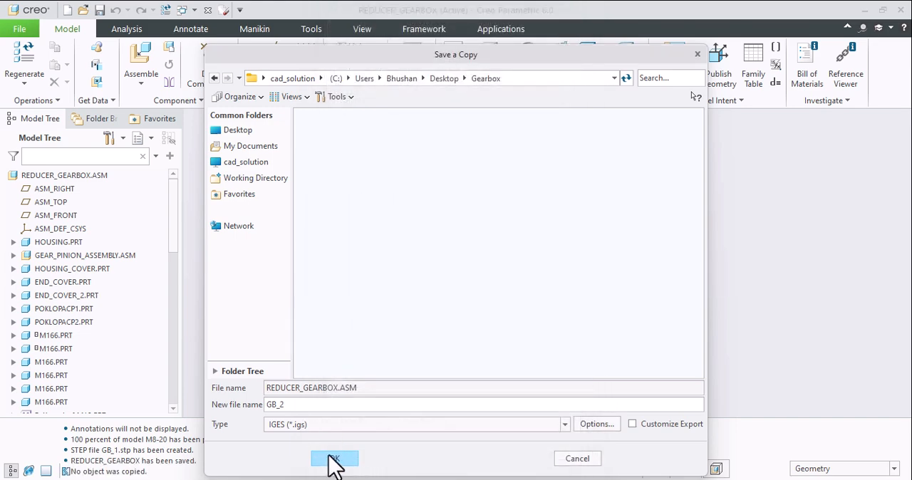
{"action": "left_click", "coordinate": [334, 459]}
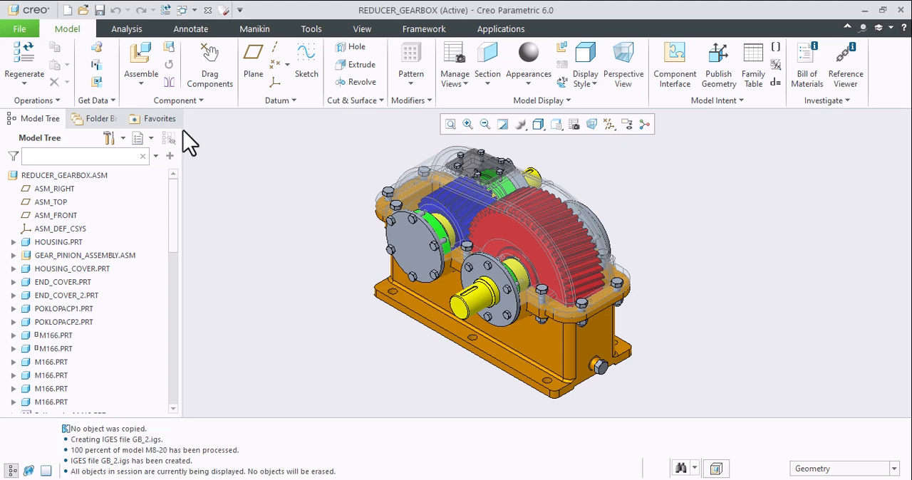
- Import GB_2.igs from the Gearbox folder as a part with the automatic import type, and maximize its window
{"action": "left_click", "coordinate": [83, 10]}
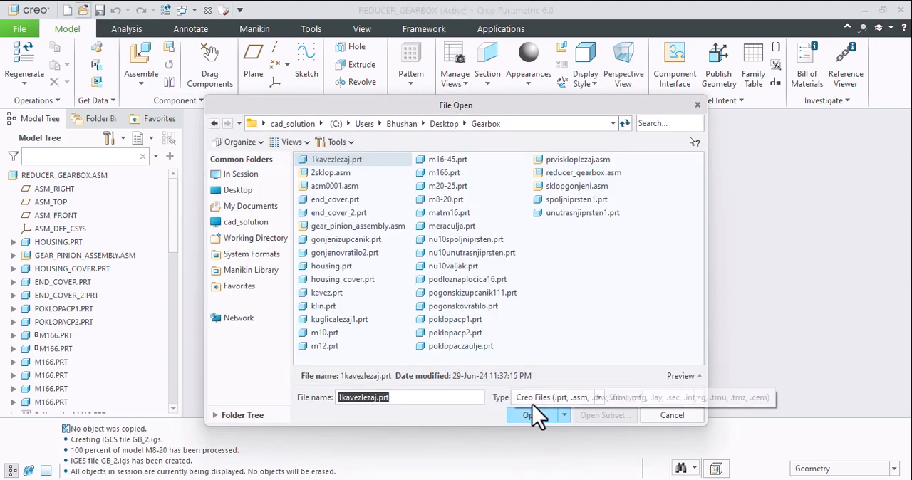
{"action": "left_click", "coordinate": [548, 397]}
{"action": "left_click", "coordinate": [534, 170]}
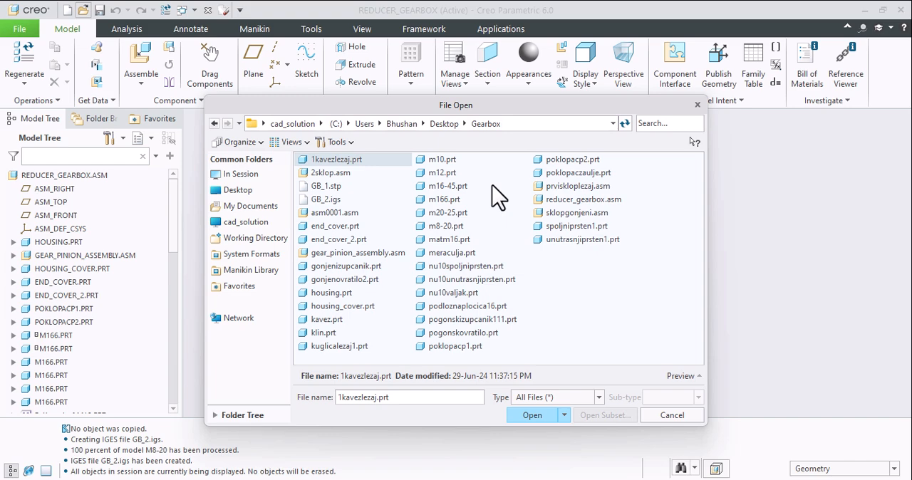
{"action": "left_click", "coordinate": [328, 201]}
{"action": "left_click", "coordinate": [521, 415]}
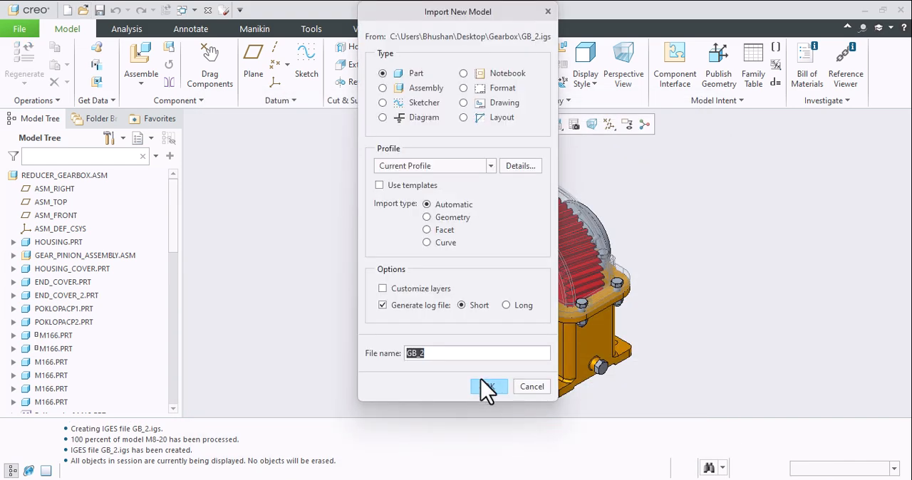
{"action": "left_click", "coordinate": [489, 388]}
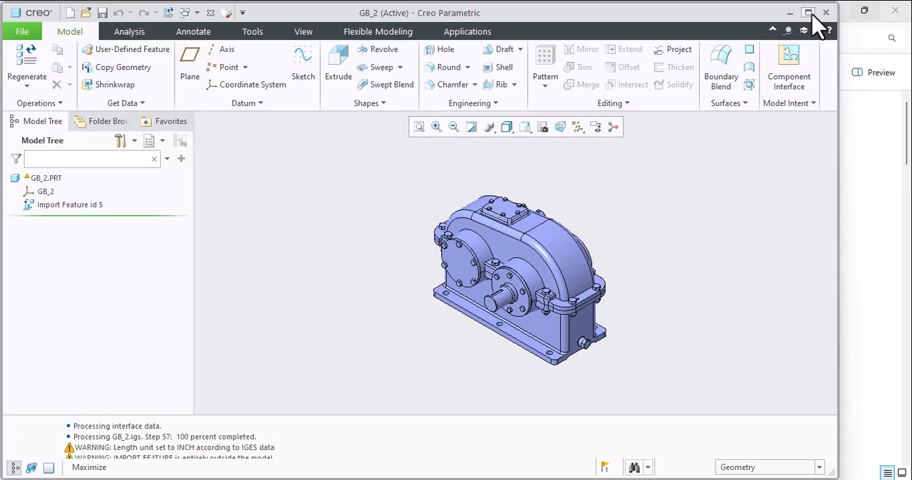
{"action": "left_click", "coordinate": [810, 9]}
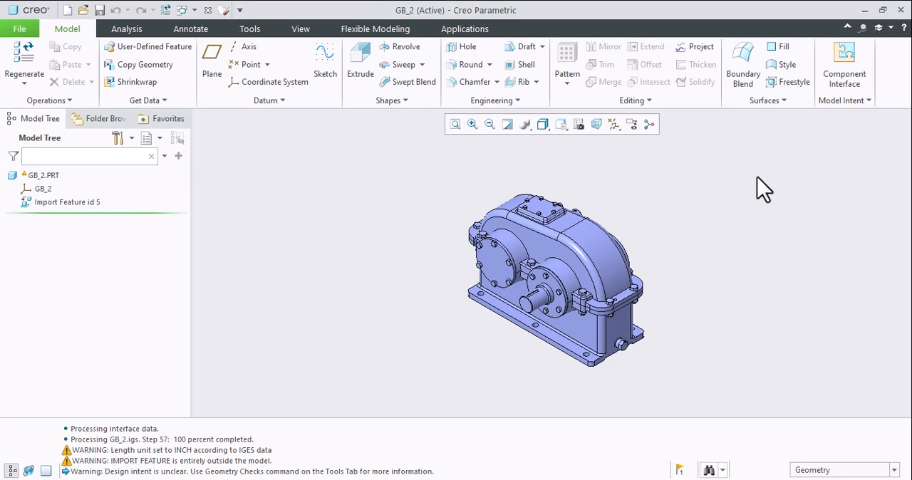
- Section the imported gearbox parallel to the housing cover's flat front face at an offset of 1.75
{"action": "left_click", "coordinate": [545, 252]}
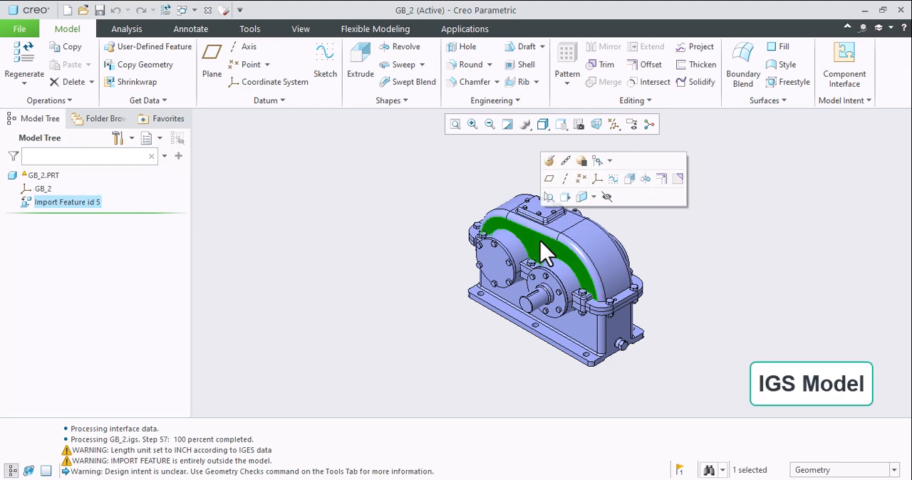
{"action": "left_click", "coordinate": [585, 199]}
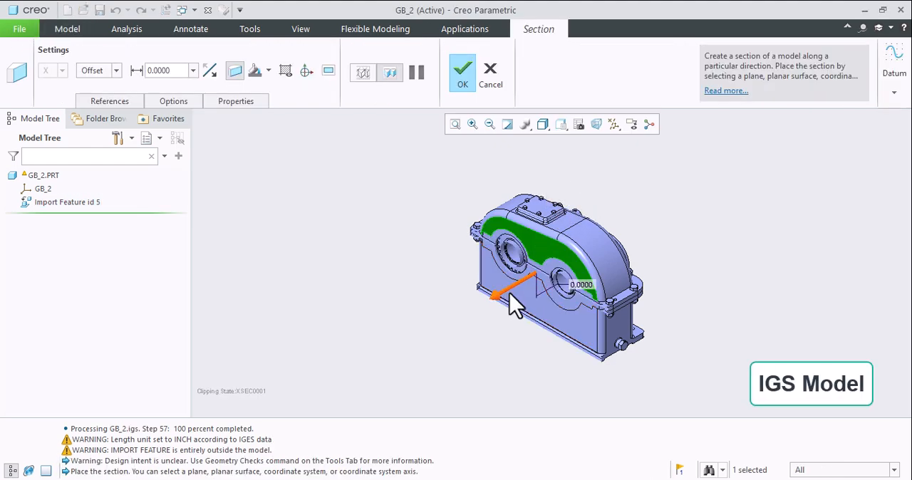
{"action": "left_click_drag", "start_coordinate": [510, 304], "coordinate": [517, 298]}
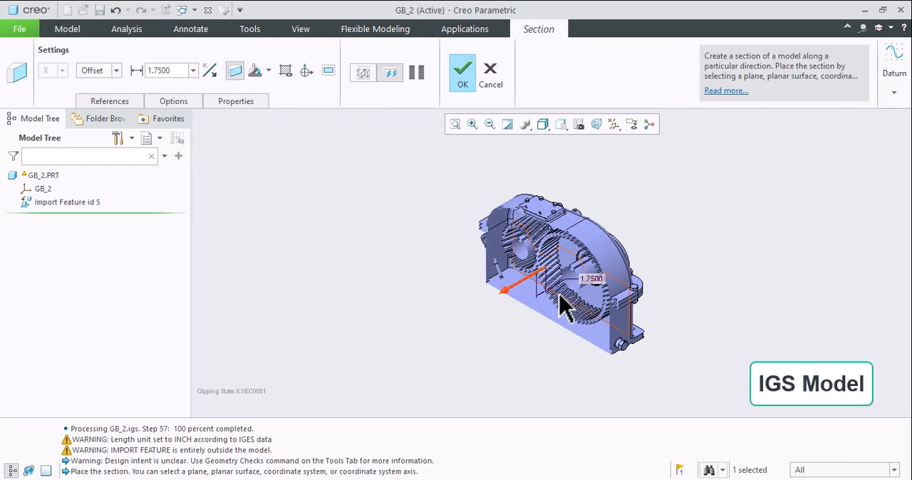
- Examine the meshing gears, shaft bores and cut housing walls of the sectioned IGES import from several angles
{"action": "mouse_move", "coordinate": [559, 299]}
{"action": "middle_mouse_down"}
{"action": "mouse_move", "coordinate": [559, 309]}
{"action": "mouse_move", "coordinate": [577, 299]}
{"action": "middle_mouse_up"}
{"action": "scroll", "coordinate": [541, 228], "scroll_direction": "down", "scroll_amount": 8}
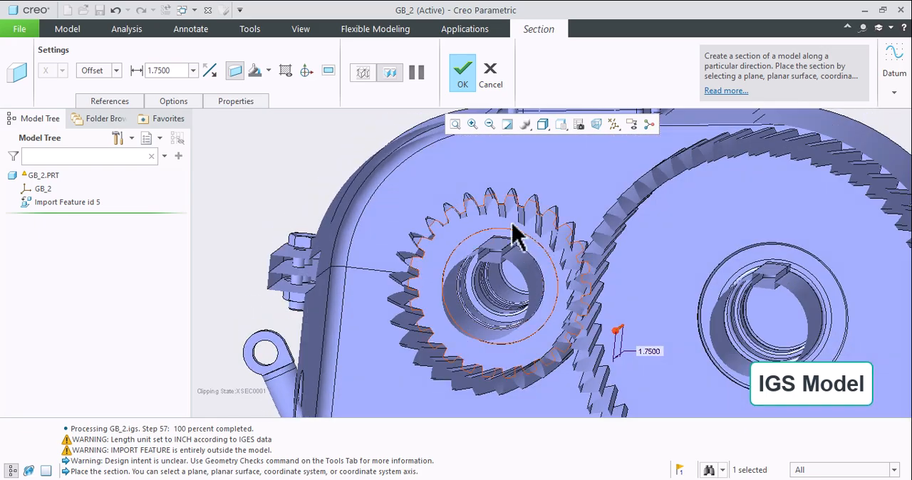
{"action": "middle_click_drag", "start_coordinate": [515, 230], "coordinate": [651, 256]}
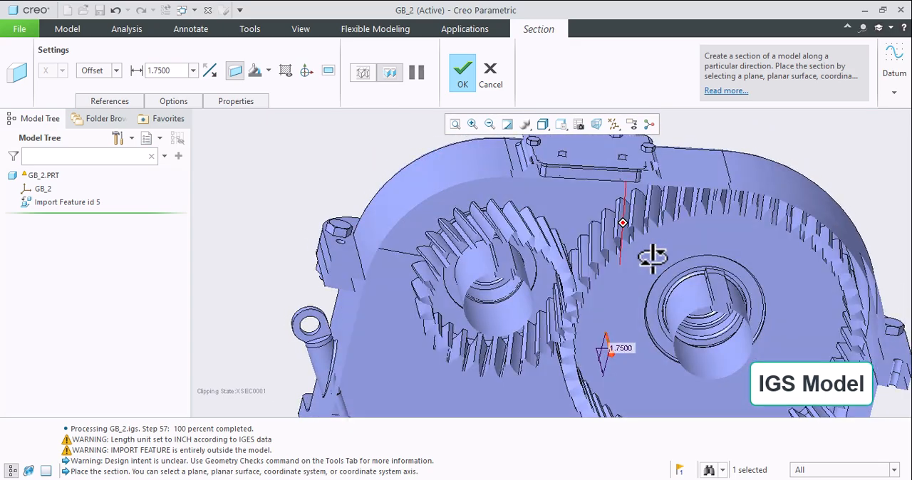
{"action": "scroll", "coordinate": [613, 249], "scroll_direction": "up", "scroll_amount": 5}
{"action": "middle_click_drag", "start_coordinate": [568, 240], "coordinate": [501, 219]}
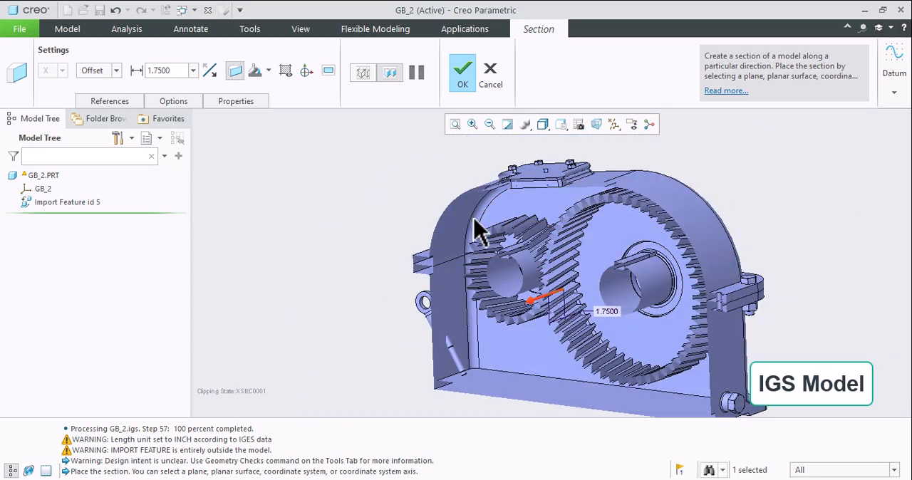
{"action": "scroll", "coordinate": [492, 230], "scroll_direction": "down", "scroll_amount": 2}
{"action": "middle_click_drag", "start_coordinate": [523, 246], "coordinate": [508, 272]}
{"action": "scroll", "coordinate": [428, 218], "scroll_direction": "up", "scroll_amount": 4}
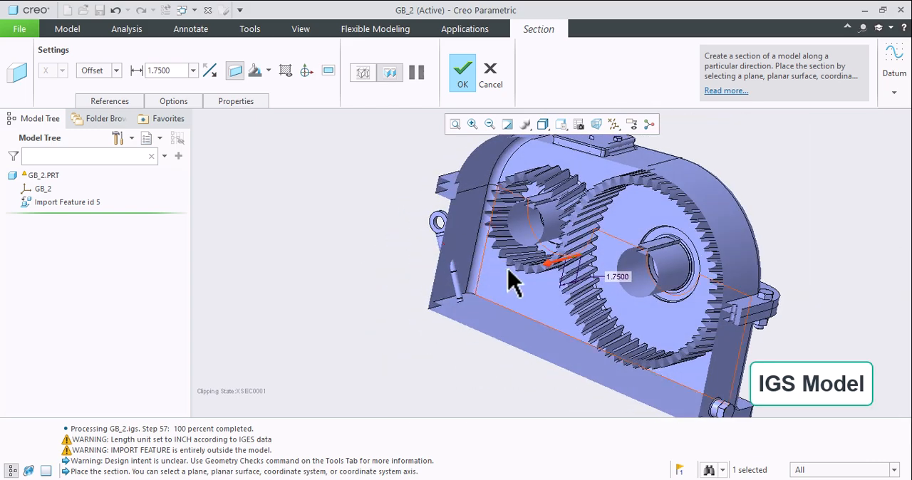
- Sweep the section plane through the imported gearbox between offsets of 0.75 and 9.25, and discard the section
{"action": "left_click_drag", "start_coordinate": [562, 262], "coordinate": [513, 271]}
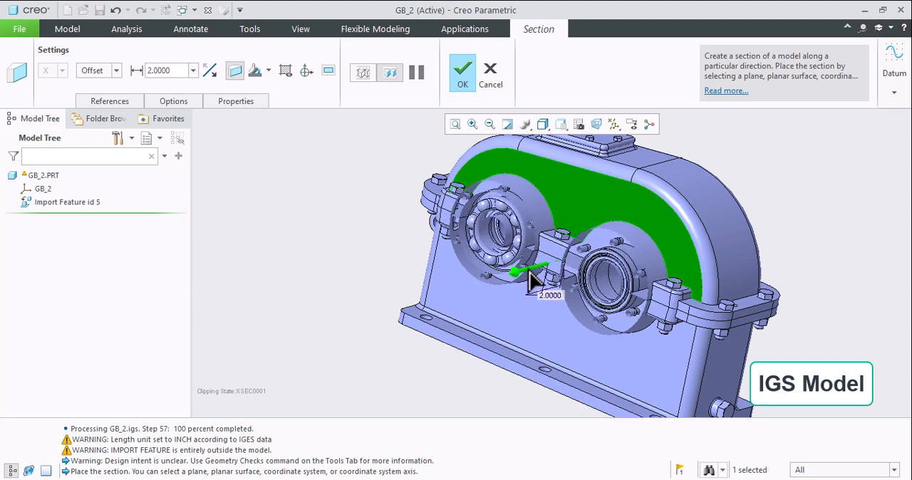
{"action": "left_click_drag", "start_coordinate": [530, 273], "coordinate": [635, 254]}
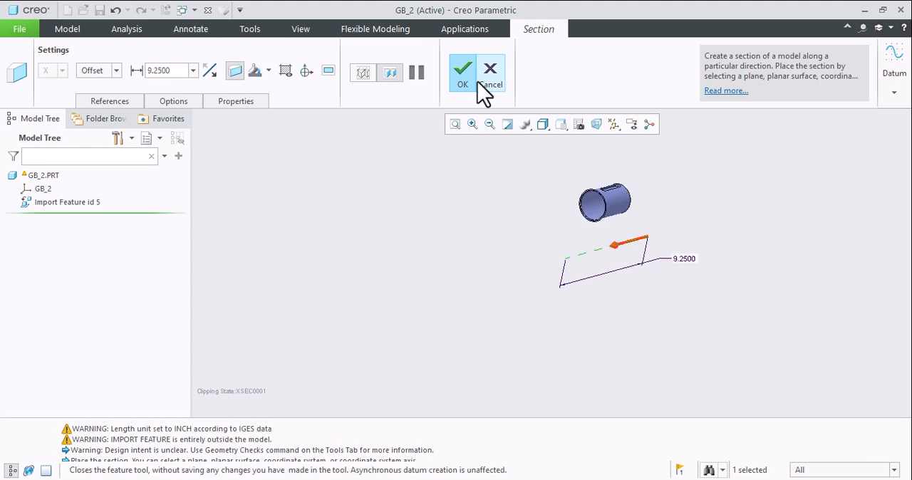
{"action": "left_click_drag", "start_coordinate": [637, 239], "coordinate": [560, 261]}
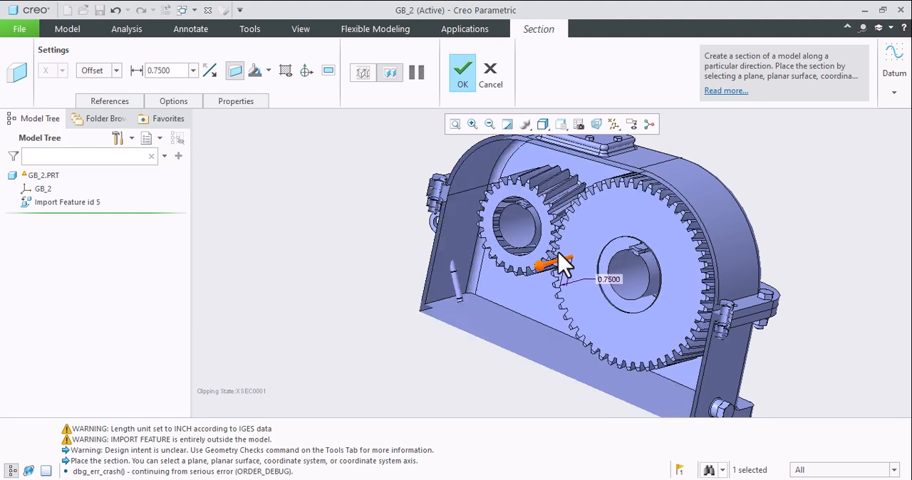
{"action": "left_click", "coordinate": [496, 85]}
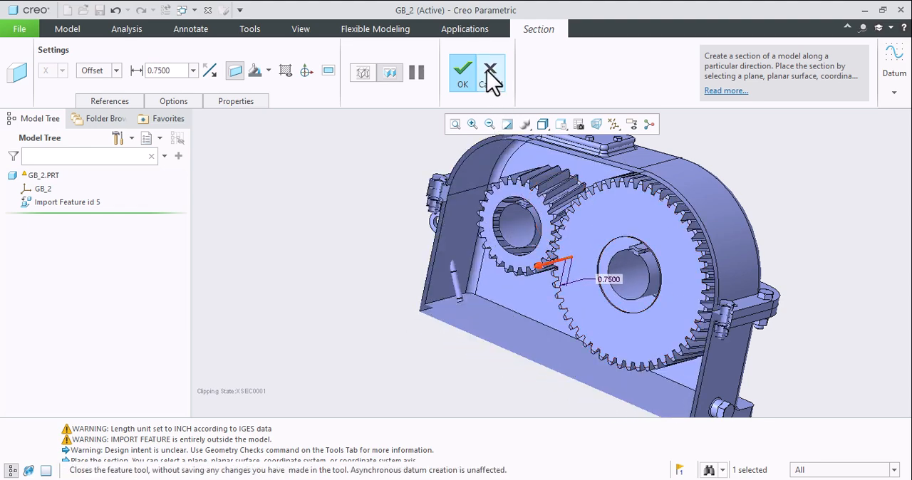
{"action": "left_click", "coordinate": [451, 271]}
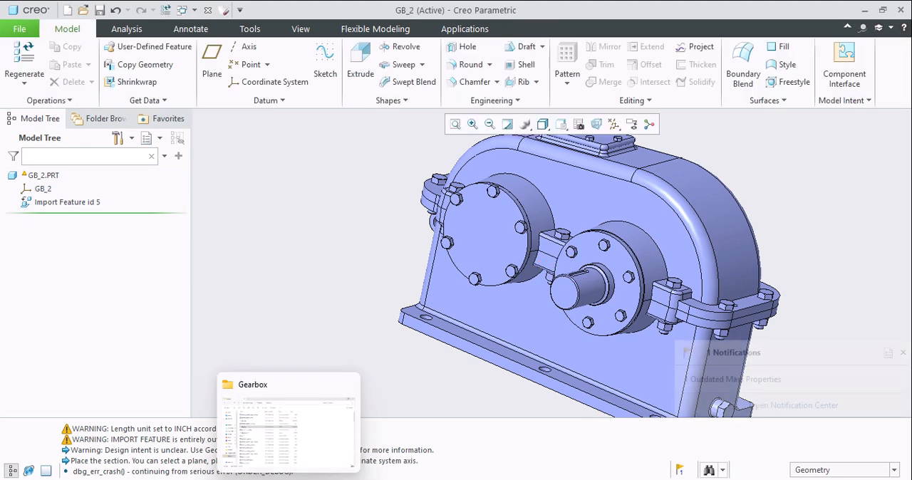
- Return to the original REDUCER_GEARBOX assembly and start a Shrinkwrap copy of it named reducer_gearbox_sw0001
{"action": "left_click", "coordinate": [222, 444]}
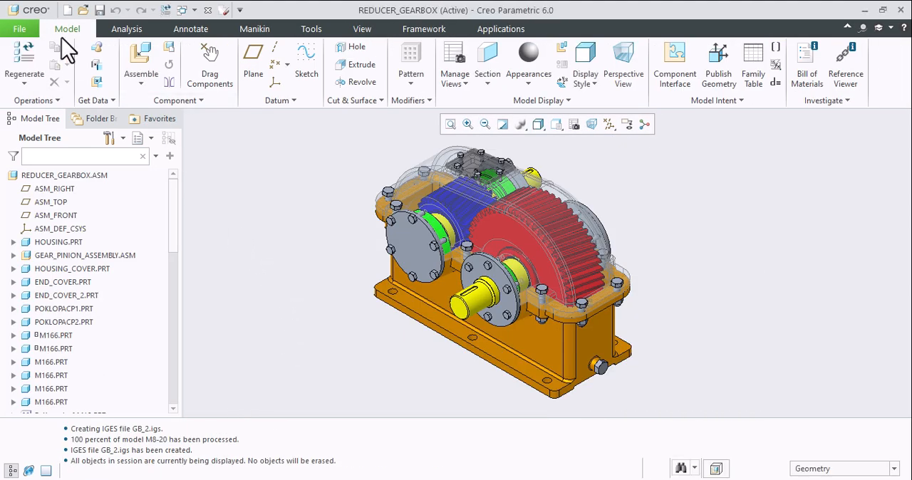
{"action": "left_click", "coordinate": [19, 29]}
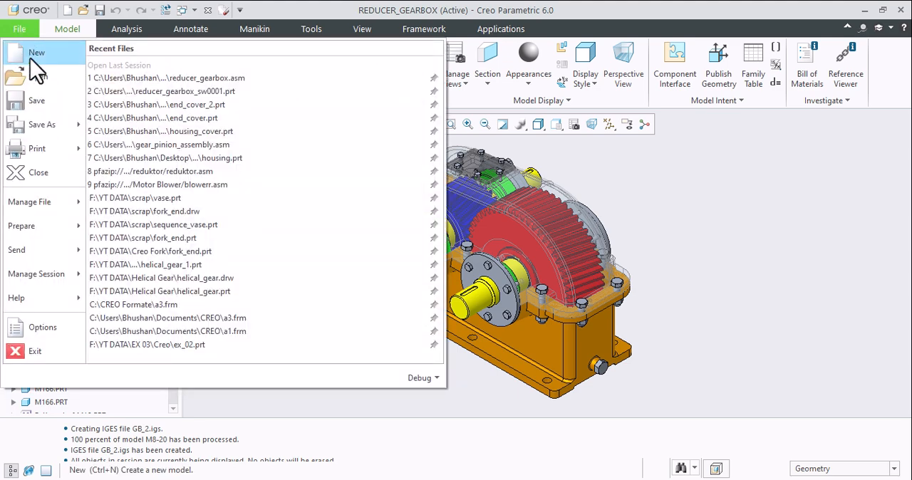
{"action": "left_click", "coordinate": [42, 128]}
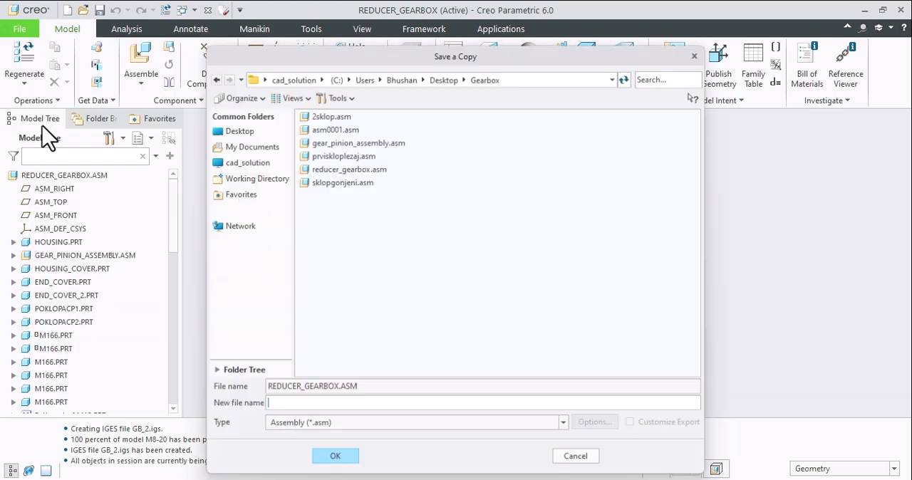
{"action": "left_click", "coordinate": [370, 425]}
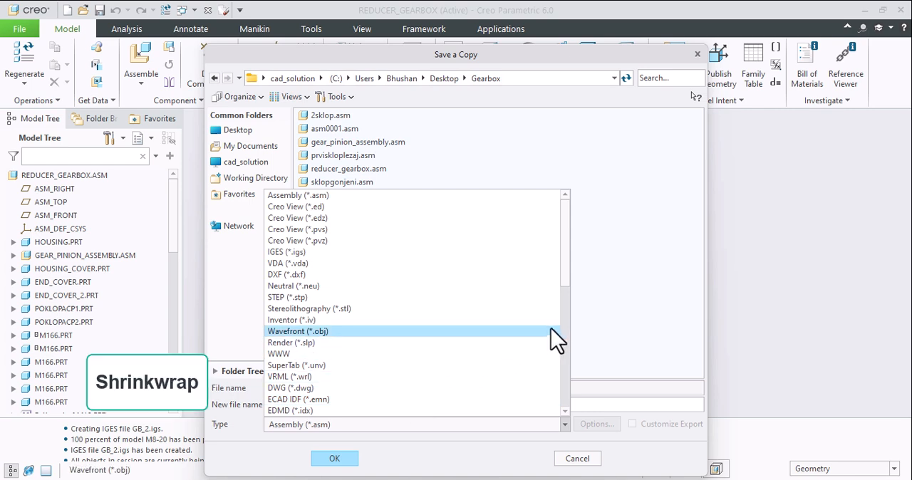
{"action": "left_click_drag", "start_coordinate": [566, 279], "coordinate": [562, 334]}
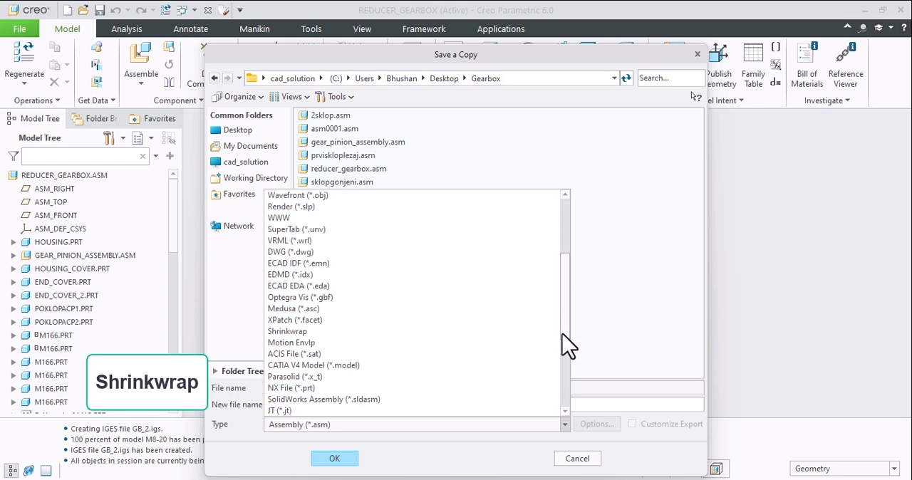
{"action": "left_click", "coordinate": [292, 331]}
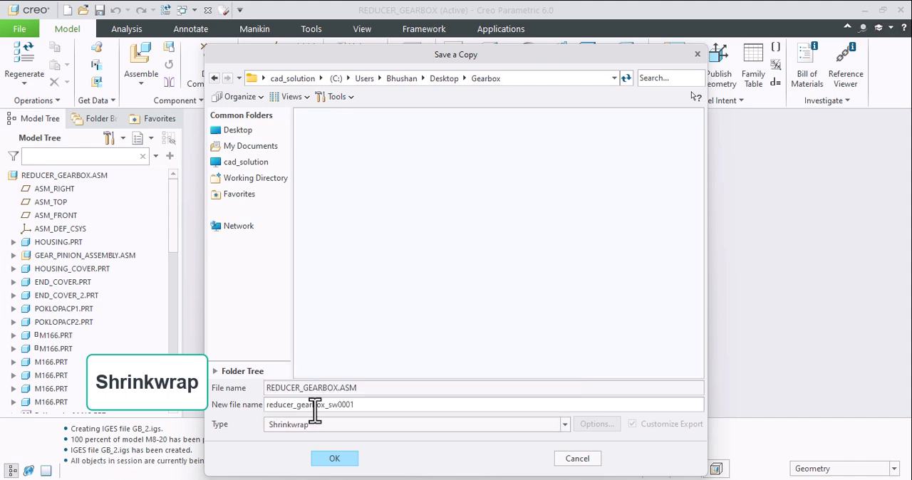
{"action": "left_click", "coordinate": [335, 460]}
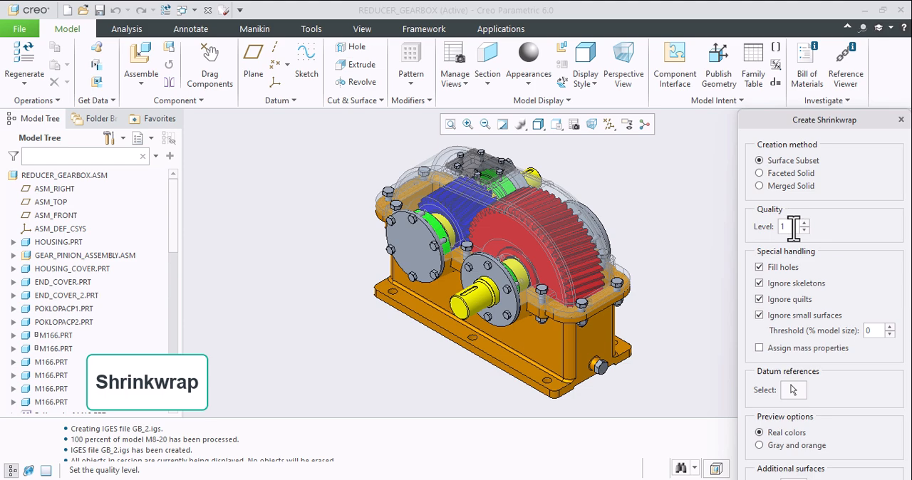
- Set the shrinkwrap quality level to 10 and accept the quality alert
{"action": "double_click", "coordinate": [790, 227]}
{"action": "type", "text": "10"}
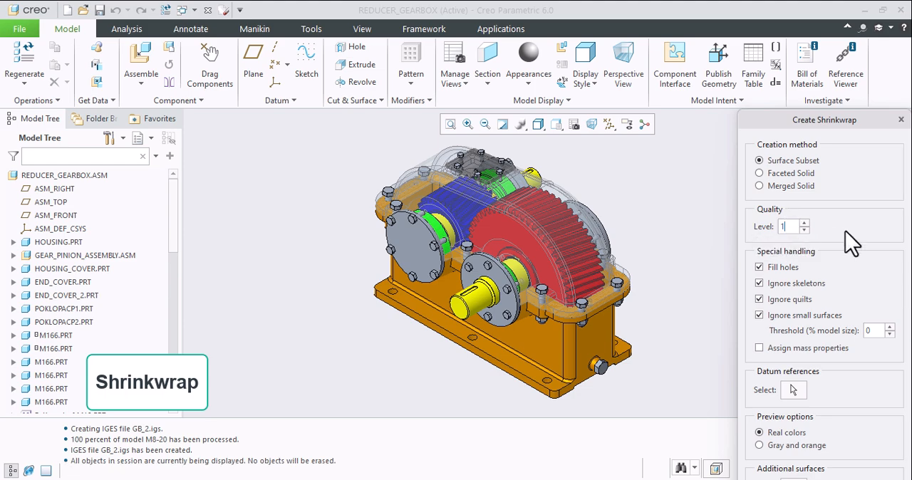
{"action": "key", "text": "Return"}
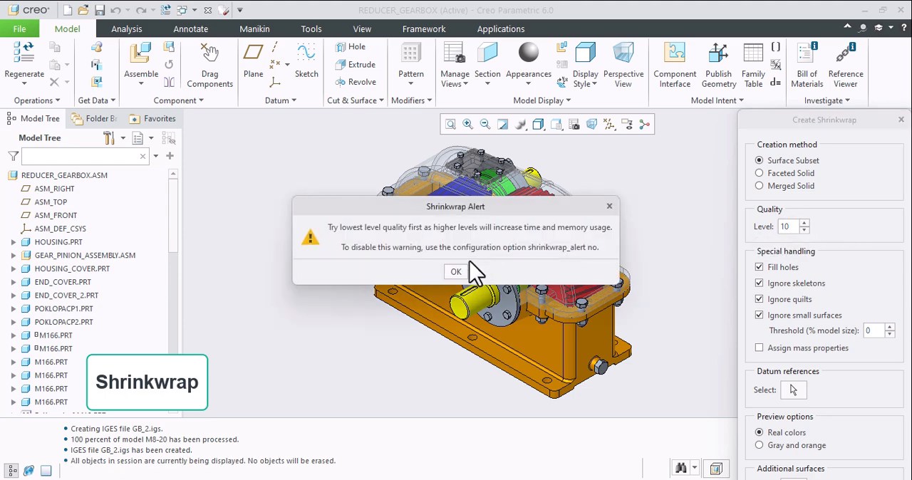
{"action": "left_click", "coordinate": [455, 272]}
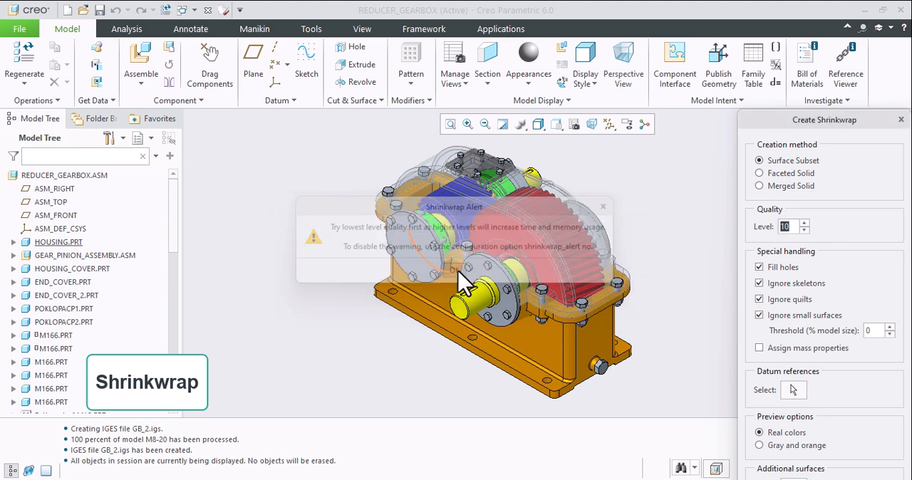
- Turn off filling holes and ignoring skeletons, quilts and small surfaces for the shrinkwrap, and move its settings dialog fully into view
{"action": "left_click", "coordinate": [759, 268]}
{"action": "left_click", "coordinate": [759, 283]}
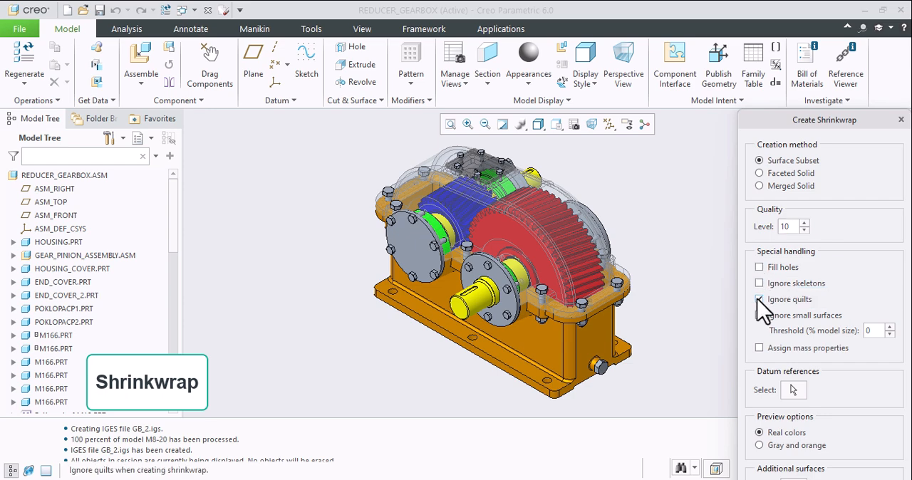
{"action": "left_click", "coordinate": [759, 299]}
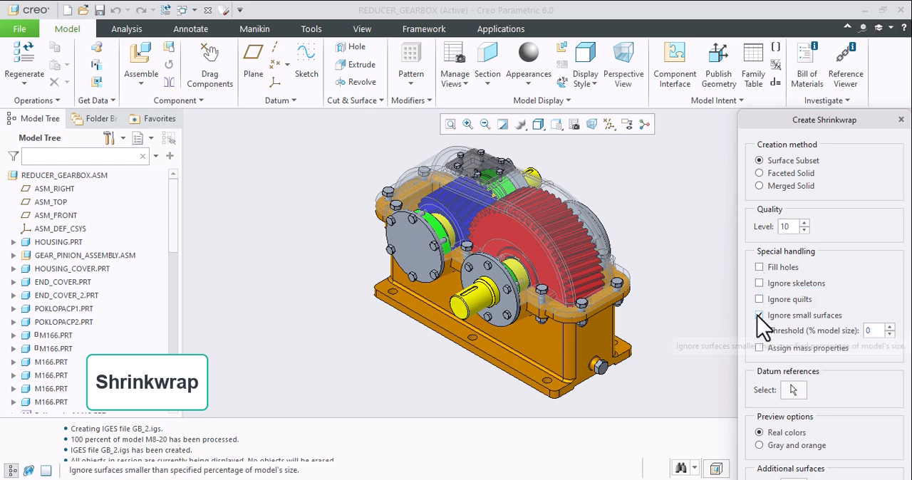
{"action": "left_click", "coordinate": [758, 315]}
{"action": "left_click_drag", "start_coordinate": [819, 119], "coordinate": [666, 12]}
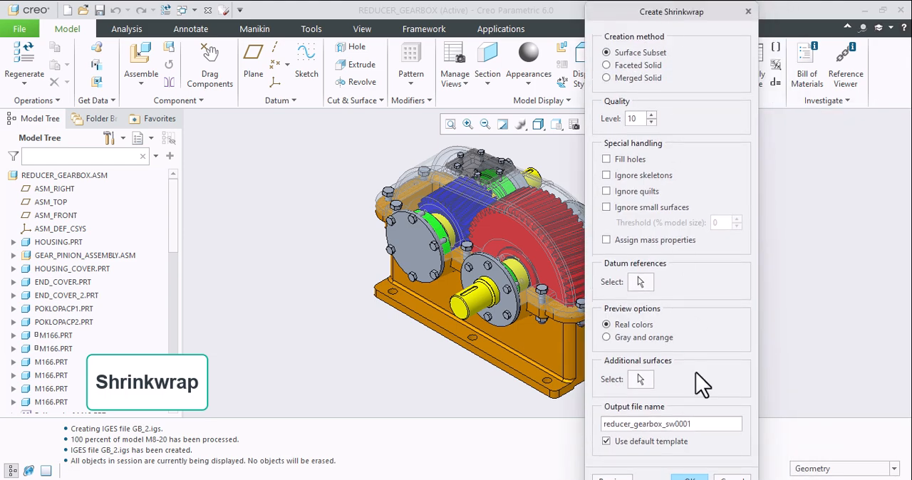
- Generate the surface-subset shrinkwrap part using the mmns_part_solid template, and leave the shrinkwrap settings
{"action": "left_click", "coordinate": [696, 476]}
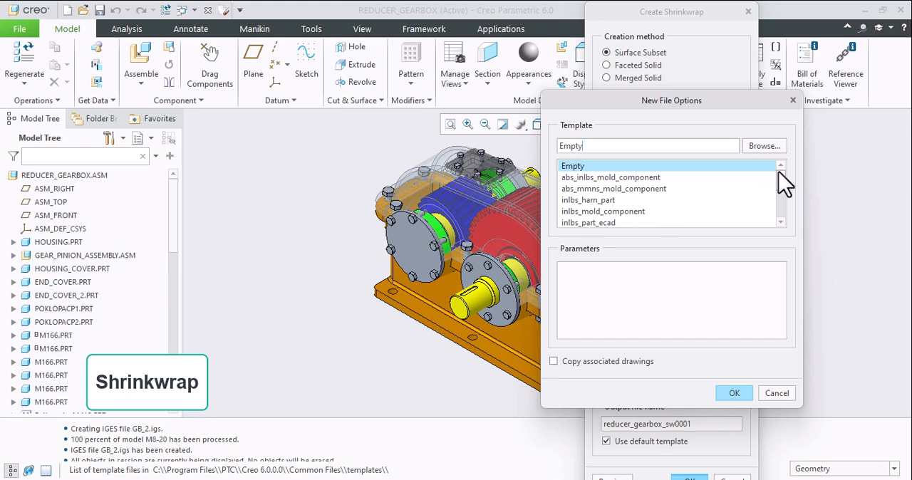
{"action": "left_click_drag", "start_coordinate": [780, 179], "coordinate": [779, 200]}
{"action": "left_click", "coordinate": [597, 213]}
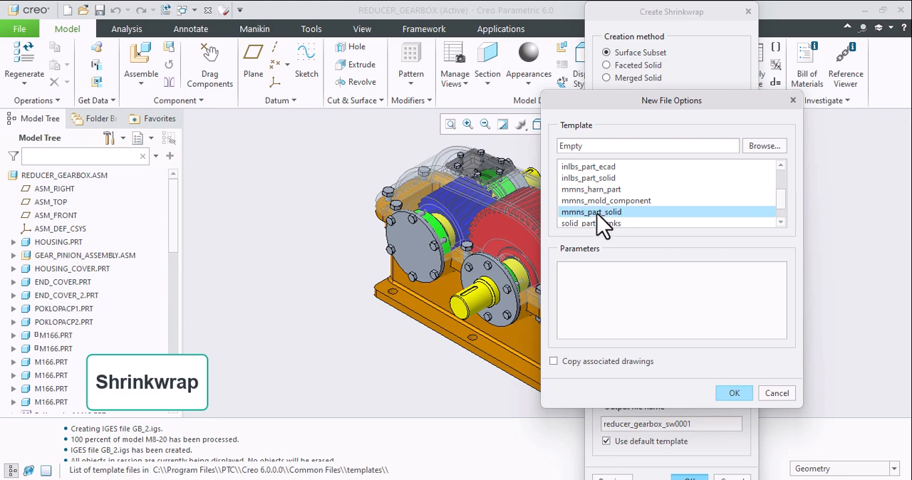
{"action": "left_click", "coordinate": [732, 393]}
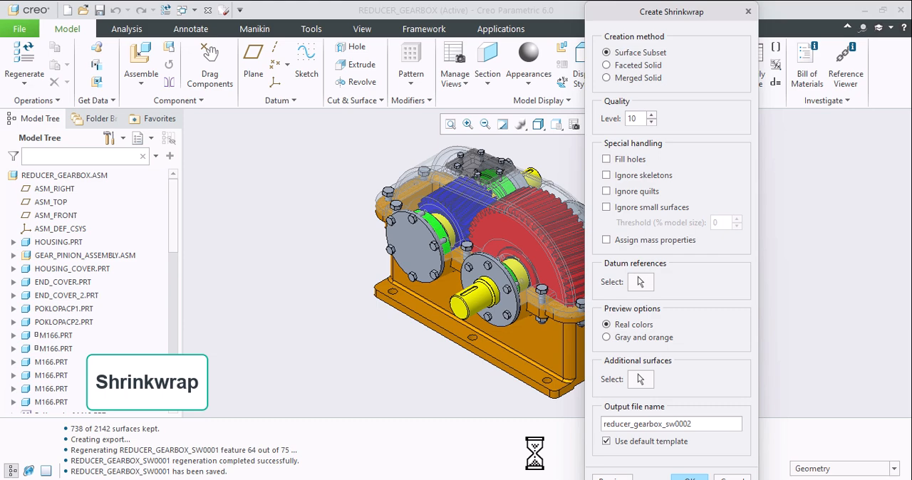
{"action": "left_click", "coordinate": [728, 477]}
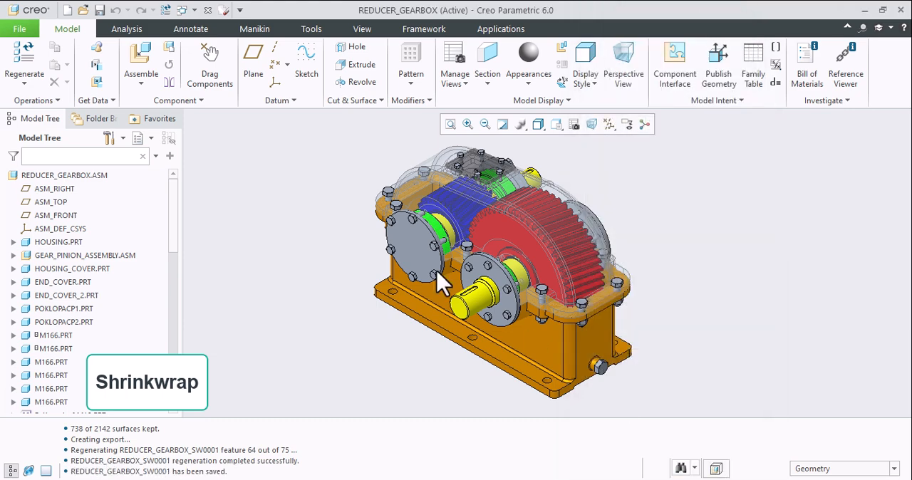
- Find reducer_gearbox_sw0001.prt by searching for "sw00", open it and maximize its window
{"action": "left_click", "coordinate": [82, 10]}
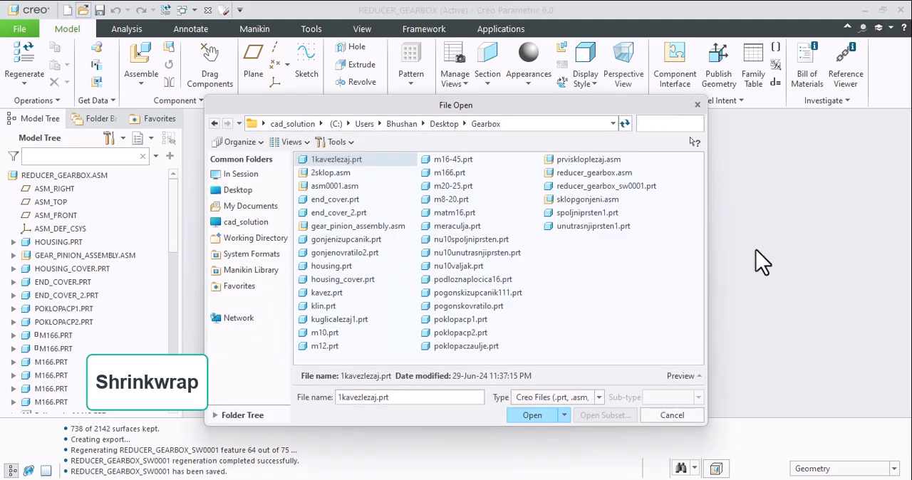
{"action": "type", "text": "sw00"}
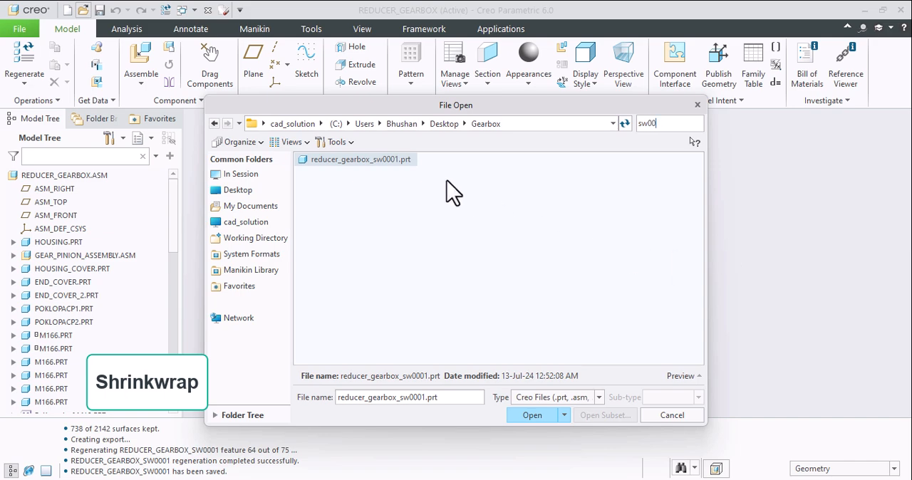
{"action": "double_click", "coordinate": [376, 155]}
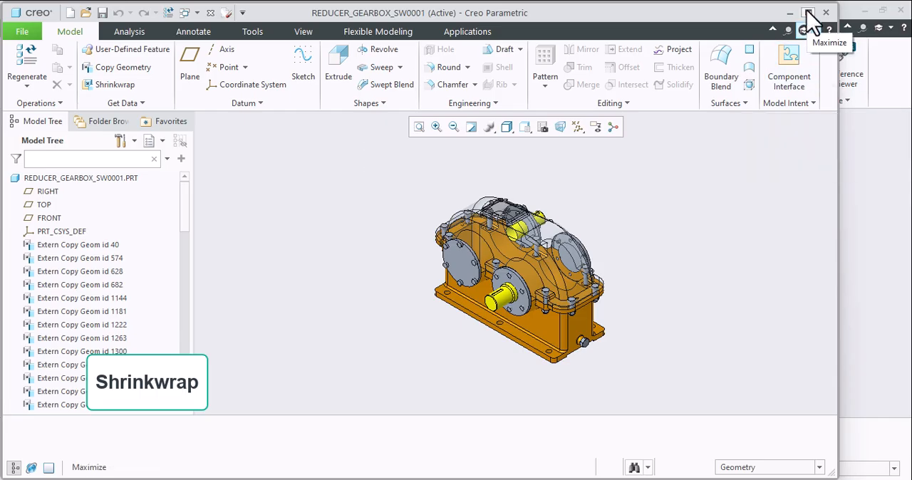
{"action": "left_click", "coordinate": [812, 14]}
- Create a planar section from the front end cover's face around the yellow shaft, offset 105 into the gearbox
{"action": "scroll", "coordinate": [548, 267], "scroll_direction": "down", "scroll_amount": 3}
{"action": "middle_click_drag", "start_coordinate": [547, 267], "coordinate": [518, 269]}
{"action": "scroll", "coordinate": [515, 271], "scroll_direction": "up", "scroll_amount": 4}
{"action": "scroll", "coordinate": [513, 272], "scroll_direction": "down", "scroll_amount": 3}
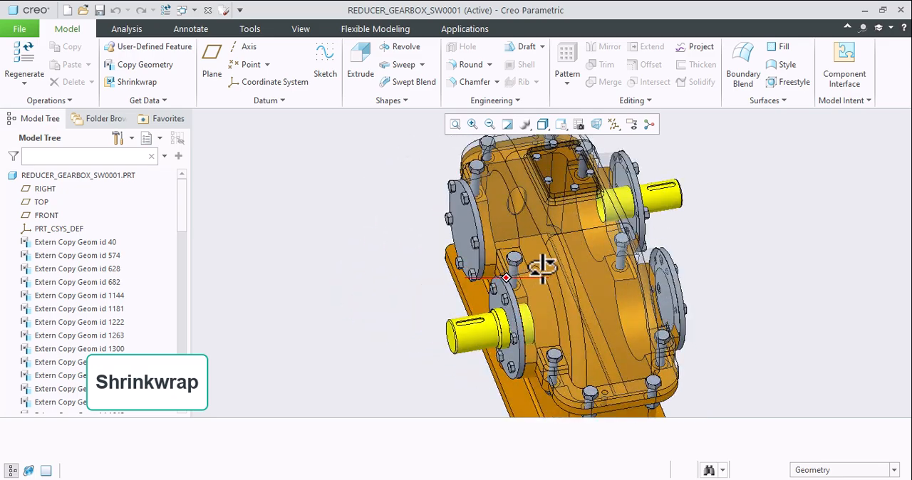
{"action": "middle_click_drag", "start_coordinate": [574, 261], "coordinate": [512, 314]}
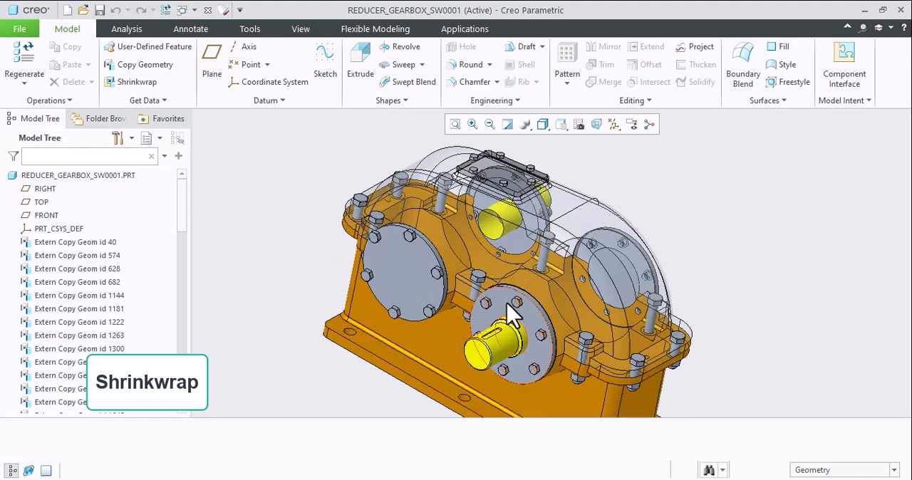
{"action": "left_click", "coordinate": [511, 317]}
{"action": "left_click", "coordinate": [548, 269]}
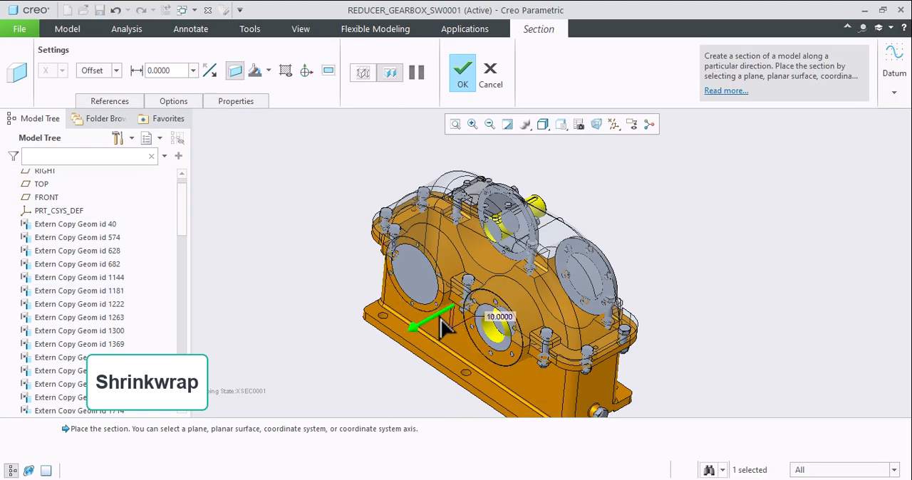
{"action": "left_click_drag", "start_coordinate": [441, 321], "coordinate": [462, 311]}
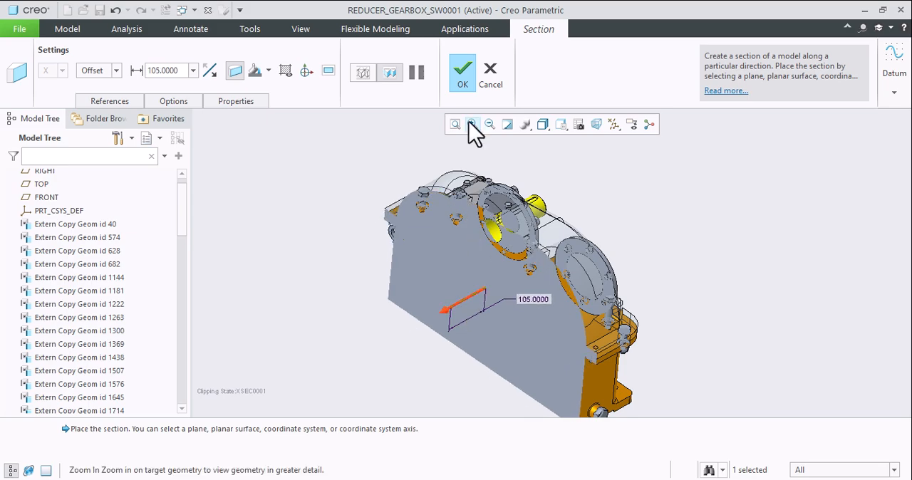
{"action": "left_click", "coordinate": [462, 71]}
- Examine the sectioned shrinkwrap part from several angles, checking the housing interior, shaft, covers and bolts for internal geometry
{"action": "middle_click_drag", "start_coordinate": [653, 235], "coordinate": [403, 316]}
{"action": "scroll", "coordinate": [497, 267], "scroll_direction": "down", "scroll_amount": 3}
{"action": "scroll", "coordinate": [554, 258], "scroll_direction": "up", "scroll_amount": 3}
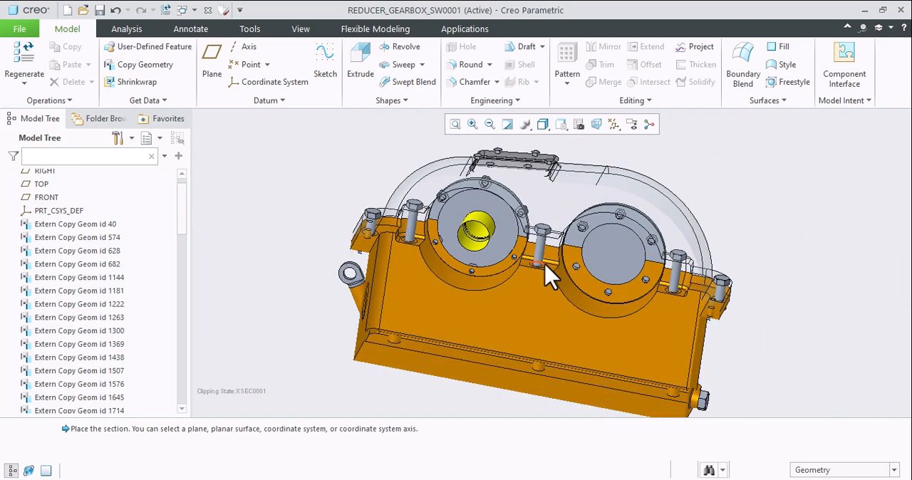
{"action": "scroll", "coordinate": [444, 262], "scroll_direction": "down", "scroll_amount": 3}
{"action": "scroll", "coordinate": [421, 245], "scroll_direction": "up", "scroll_amount": 2}
{"action": "middle_click_drag", "start_coordinate": [419, 237], "coordinate": [430, 217]}
{"action": "scroll", "coordinate": [502, 212], "scroll_direction": "down", "scroll_amount": 2}
{"action": "middle_click_drag", "start_coordinate": [502, 213], "coordinate": [532, 232]}
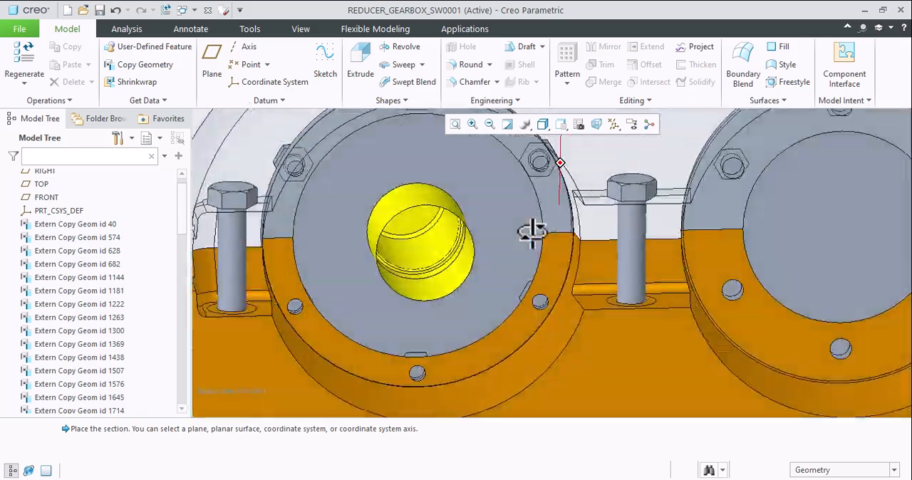
{"action": "scroll", "coordinate": [534, 233], "scroll_direction": "up", "scroll_amount": 2}
{"action": "middle_click_drag", "start_coordinate": [657, 238], "coordinate": [597, 247]}
{"action": "scroll", "coordinate": [662, 279], "scroll_direction": "down", "scroll_amount": 1}
{"action": "middle_click_drag", "start_coordinate": [660, 274], "coordinate": [618, 282]}
{"action": "scroll", "coordinate": [624, 276], "scroll_direction": "up", "scroll_amount": 4}
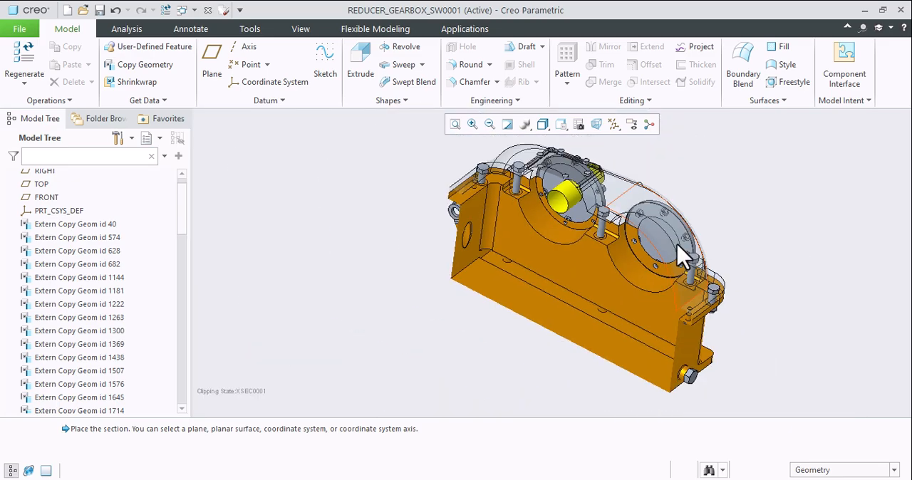
{"action": "middle_click_drag", "start_coordinate": [678, 245], "coordinate": [697, 224]}
{"action": "scroll", "coordinate": [545, 258], "scroll_direction": "down", "scroll_amount": 3}
{"action": "middle_click_drag", "start_coordinate": [544, 258], "coordinate": [525, 249]}
{"action": "scroll", "coordinate": [539, 281], "scroll_direction": "up", "scroll_amount": 4}
{"action": "scroll", "coordinate": [513, 210], "scroll_direction": "down", "scroll_amount": 4}
{"action": "middle_click_drag", "start_coordinate": [513, 210], "coordinate": [543, 261]}
{"action": "scroll", "coordinate": [532, 206], "scroll_direction": "up", "scroll_amount": 1}
{"action": "scroll", "coordinate": [533, 214], "scroll_direction": "down", "scroll_amount": 2}
{"action": "scroll", "coordinate": [522, 218], "scroll_direction": "up", "scroll_amount": 3}
{"action": "scroll", "coordinate": [543, 267], "scroll_direction": "down", "scroll_amount": 2}
{"action": "scroll", "coordinate": [544, 262], "scroll_direction": "up", "scroll_amount": 2}
{"action": "scroll", "coordinate": [554, 299], "scroll_direction": "down", "scroll_amount": 2}
{"action": "middle_click_drag", "start_coordinate": [560, 320], "coordinate": [591, 311]}
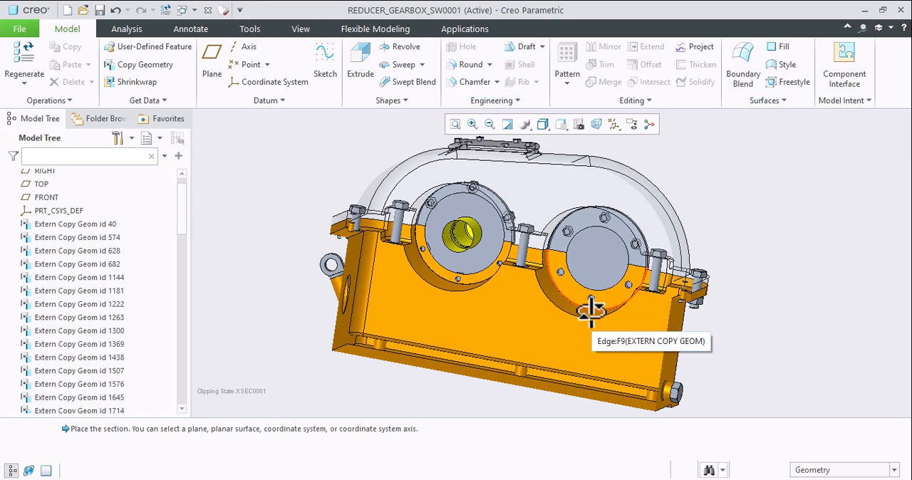
- Select the bolt beside the shaft's bearing seat to identify its copied geometry feature in the model
{"action": "scroll", "coordinate": [442, 228], "scroll_direction": "up", "scroll_amount": 4}
{"action": "left_click", "coordinate": [334, 221]}
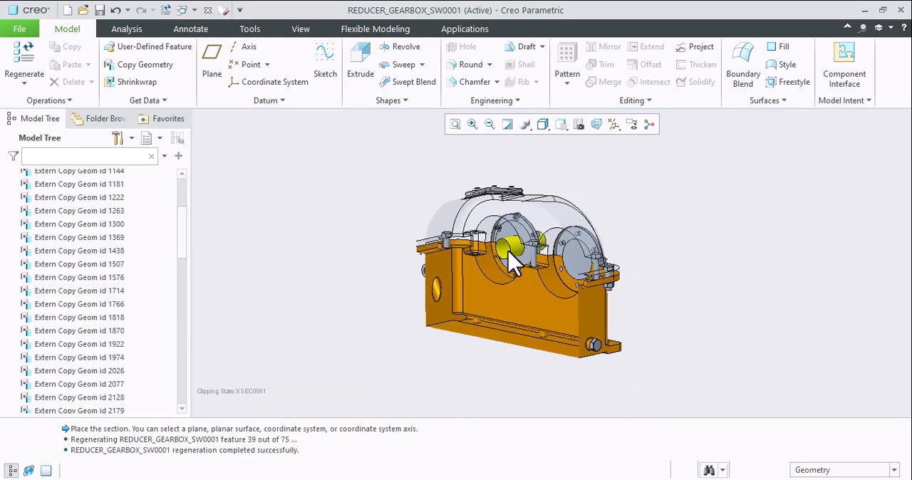
{"action": "mouse_move", "coordinate": [510, 260]}
{"action": "middle_mouse_down"}
{"action": "mouse_move", "coordinate": [544, 259]}
{"action": "mouse_move", "coordinate": [529, 285]}
{"action": "mouse_move", "coordinate": [502, 275]}
{"action": "middle_mouse_up"}
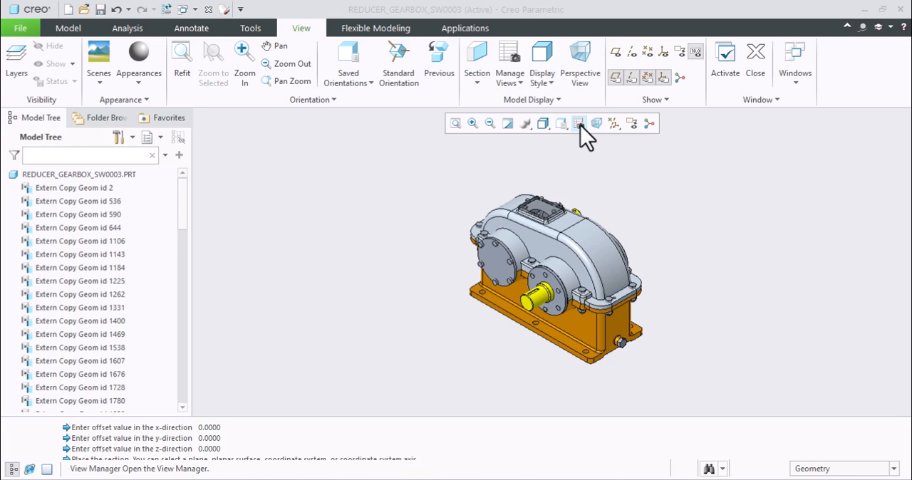
- Activate the Xsec0001 cross section in the REDUCER_GEARBOX_SW0003 part
{"action": "left_click", "coordinate": [581, 126]}
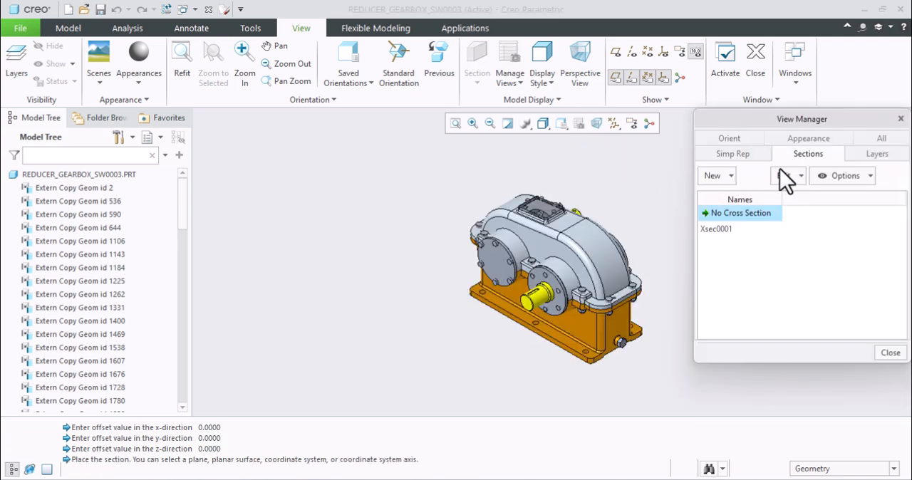
{"action": "right_click", "coordinate": [721, 227]}
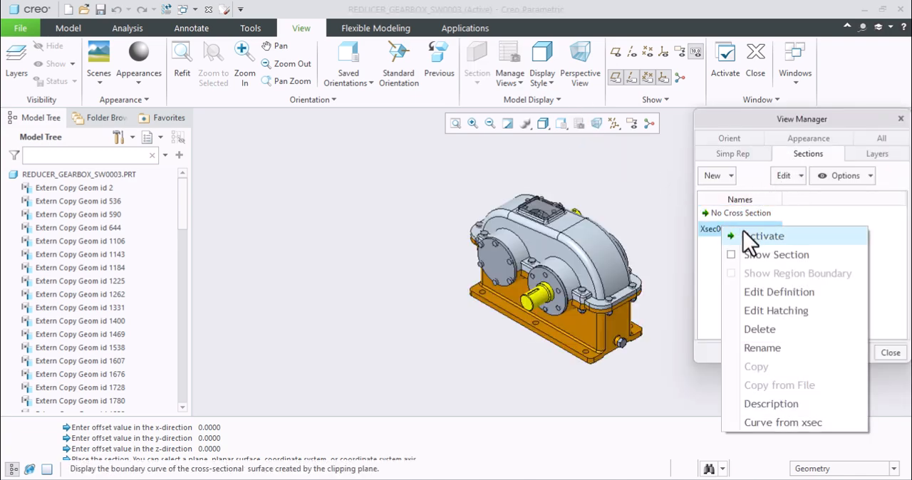
{"action": "left_click", "coordinate": [744, 236]}
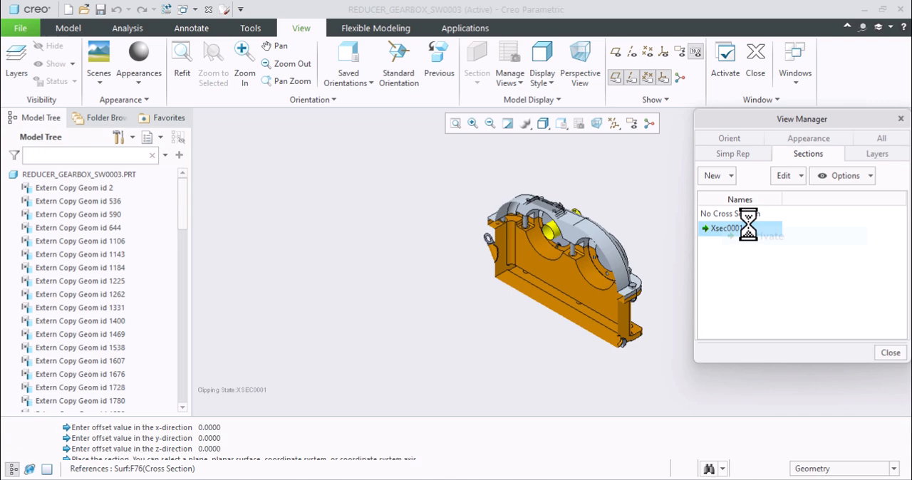
{"action": "left_click", "coordinate": [889, 352]}
- Examine the sectioned REDUCER_GEARBOX_SW0003 part from several angles, checking the cut housing, cover, shaft and bolts
{"action": "middle_click_drag", "start_coordinate": [628, 272], "coordinate": [480, 259]}
{"action": "scroll", "coordinate": [480, 258], "scroll_direction": "up", "scroll_amount": 4}
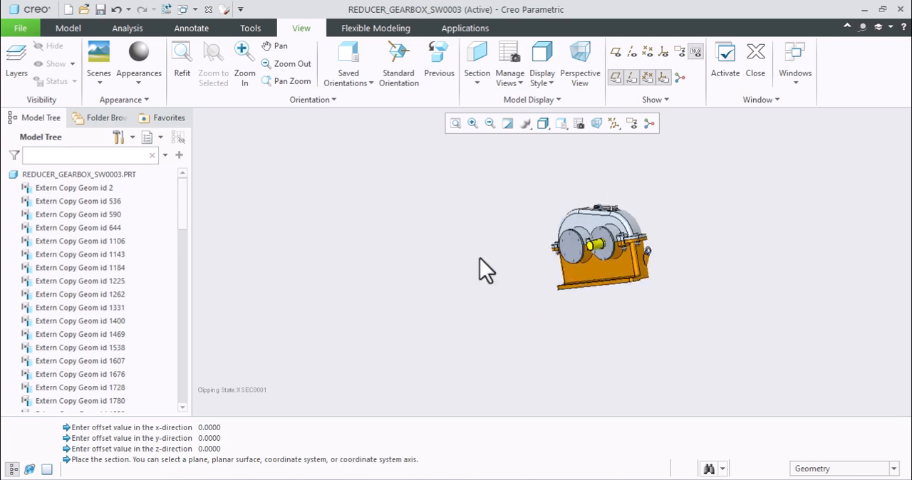
{"action": "scroll", "coordinate": [574, 257], "scroll_direction": "down", "scroll_amount": 4}
{"action": "middle_click_drag", "start_coordinate": [578, 257], "coordinate": [539, 240]}
{"action": "middle_click_drag", "start_coordinate": [737, 235], "coordinate": [641, 230], "text": "shift"}
{"action": "scroll", "coordinate": [620, 271], "scroll_direction": "down", "scroll_amount": 4}
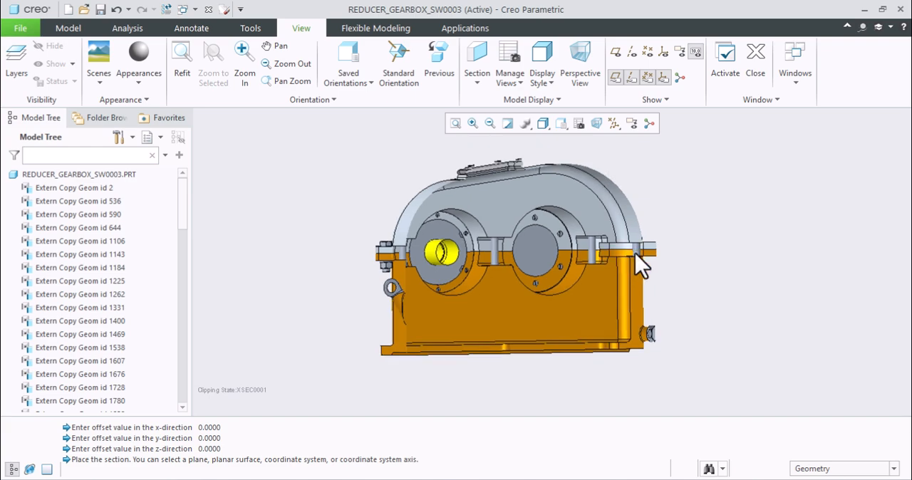
{"action": "middle_click_drag", "start_coordinate": [634, 259], "coordinate": [607, 217]}
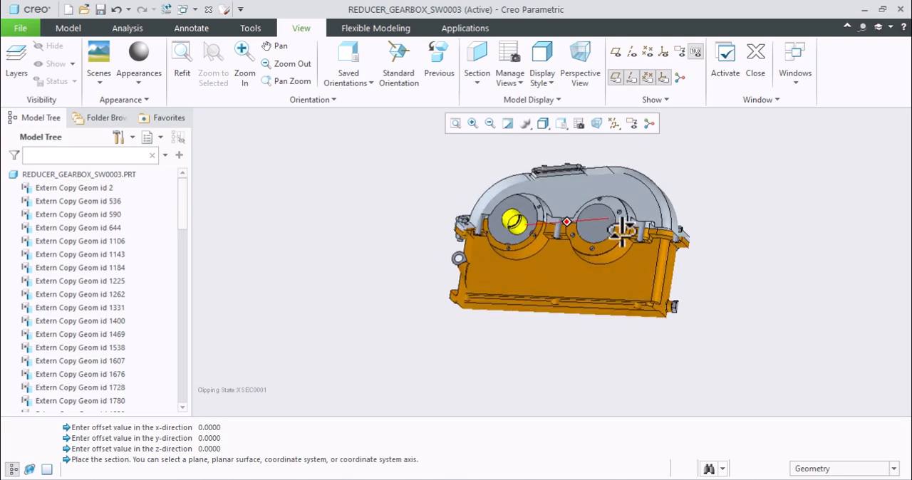